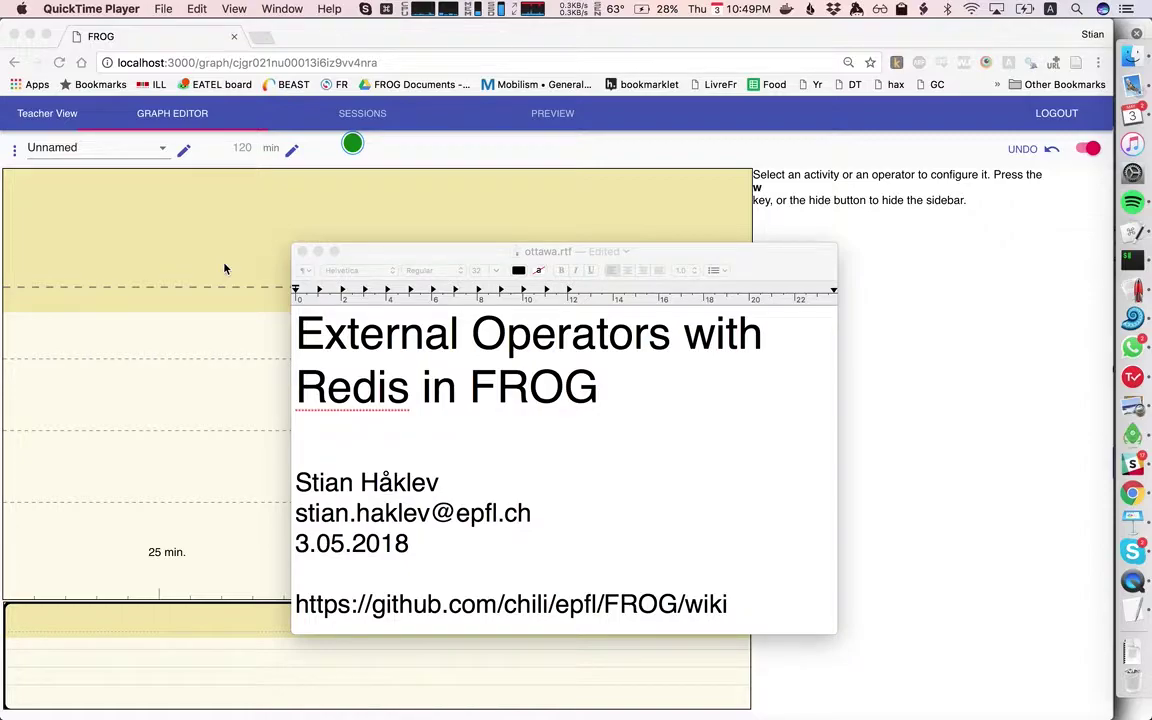
- Add a social operator near the 25-minute mark and bring up the terminal with index.py
click(222, 363)
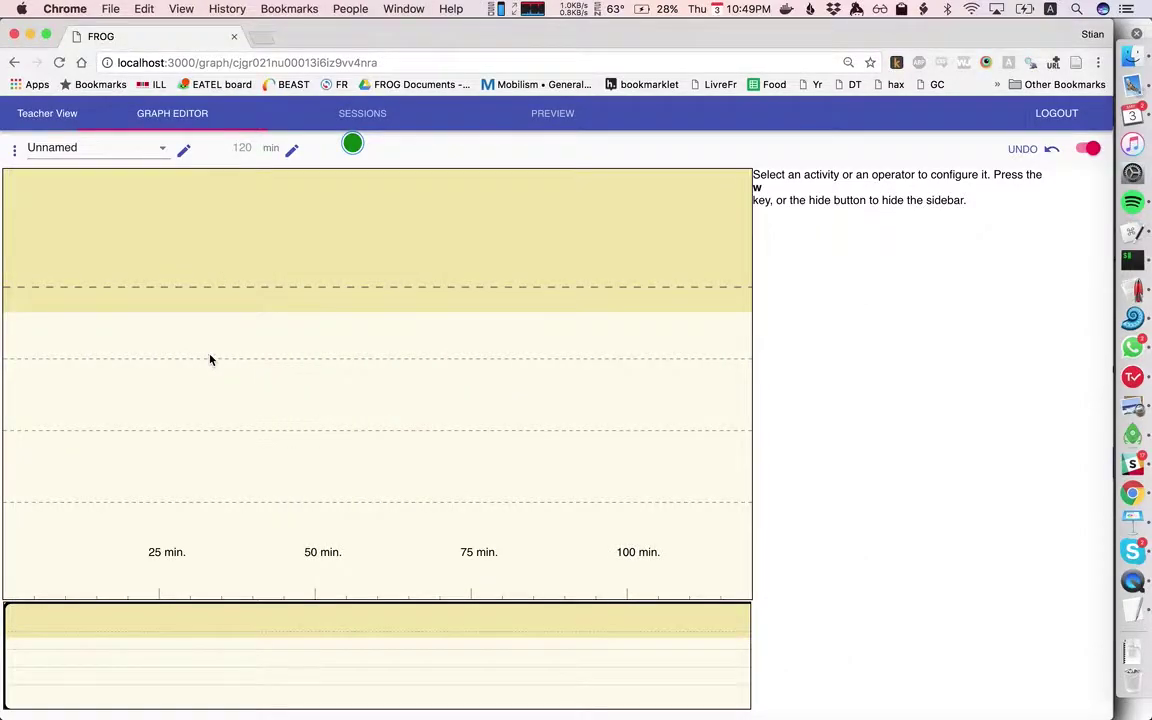
click(152, 338)
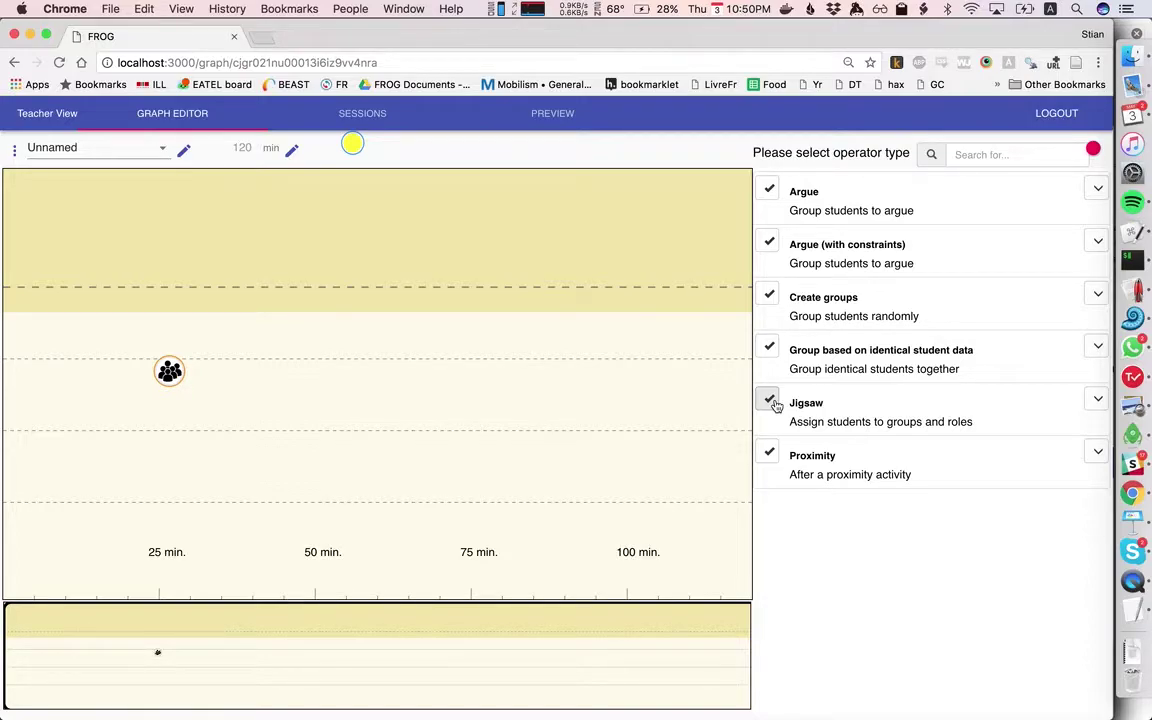
key(super+Tab)
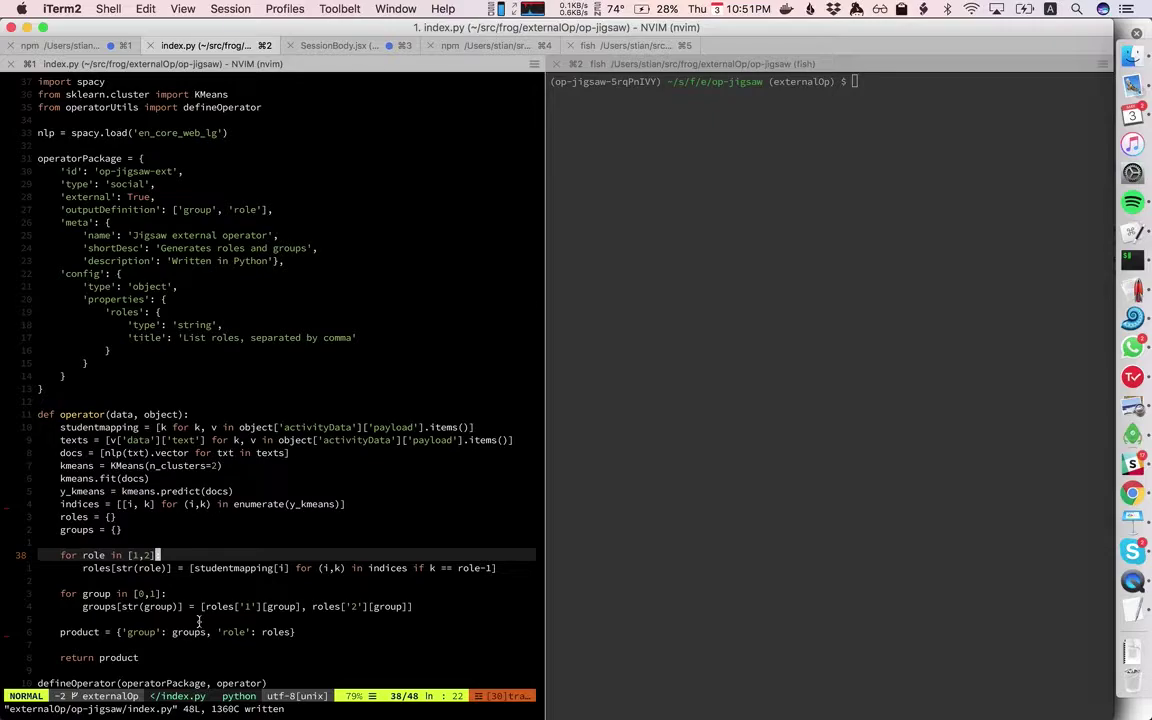
- Run python index.py so op-jigsaw-ext waits for incoming operator calls
click(630, 587)
text(python index.py)
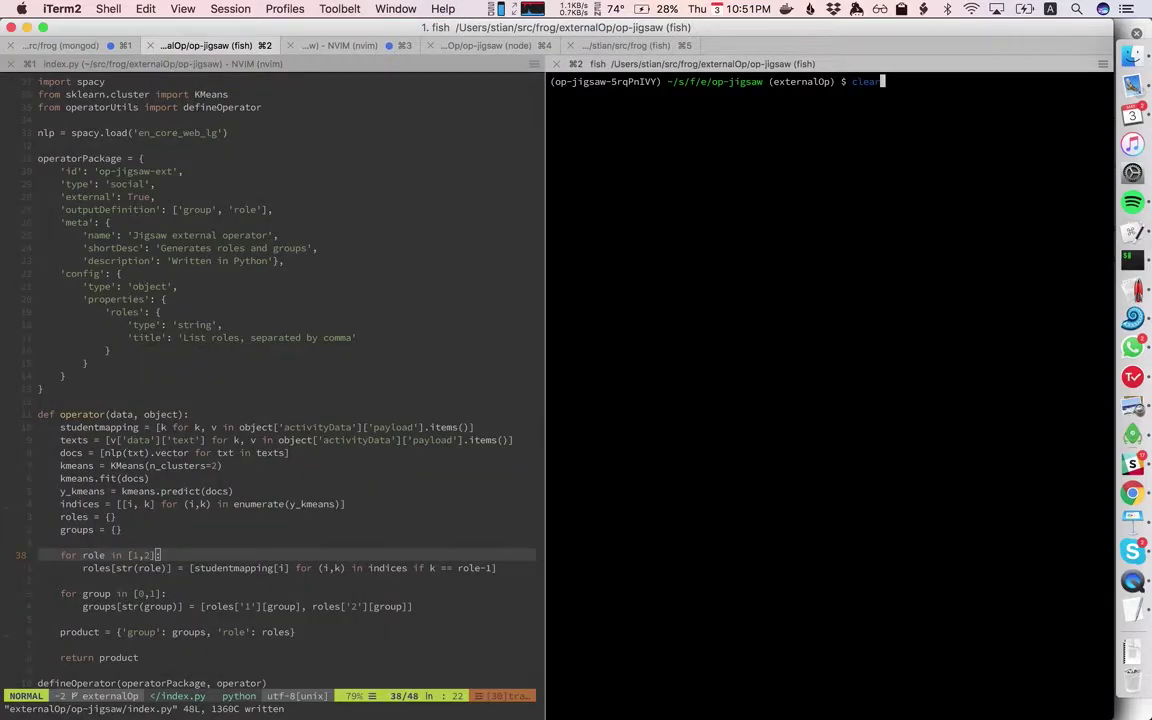
key(Return)
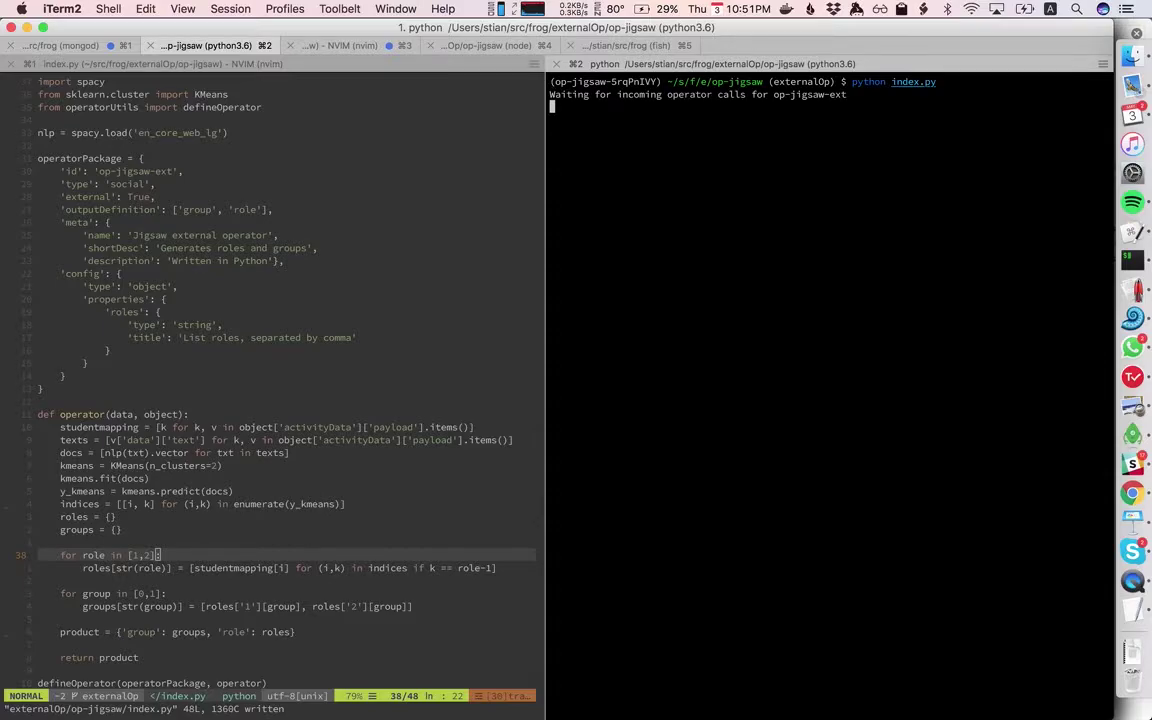
- Make the operator a Jigsaw external operator, move it to the top row, and add a bottom-row activity
key(super+Tab)
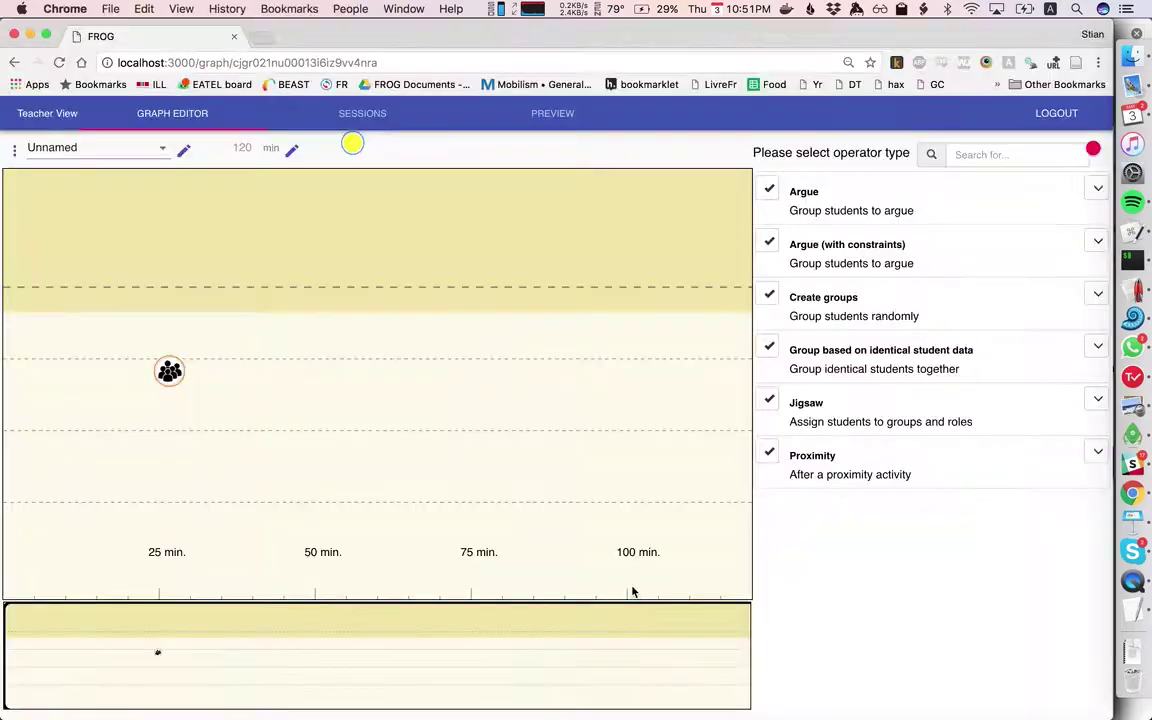
click(461, 458)
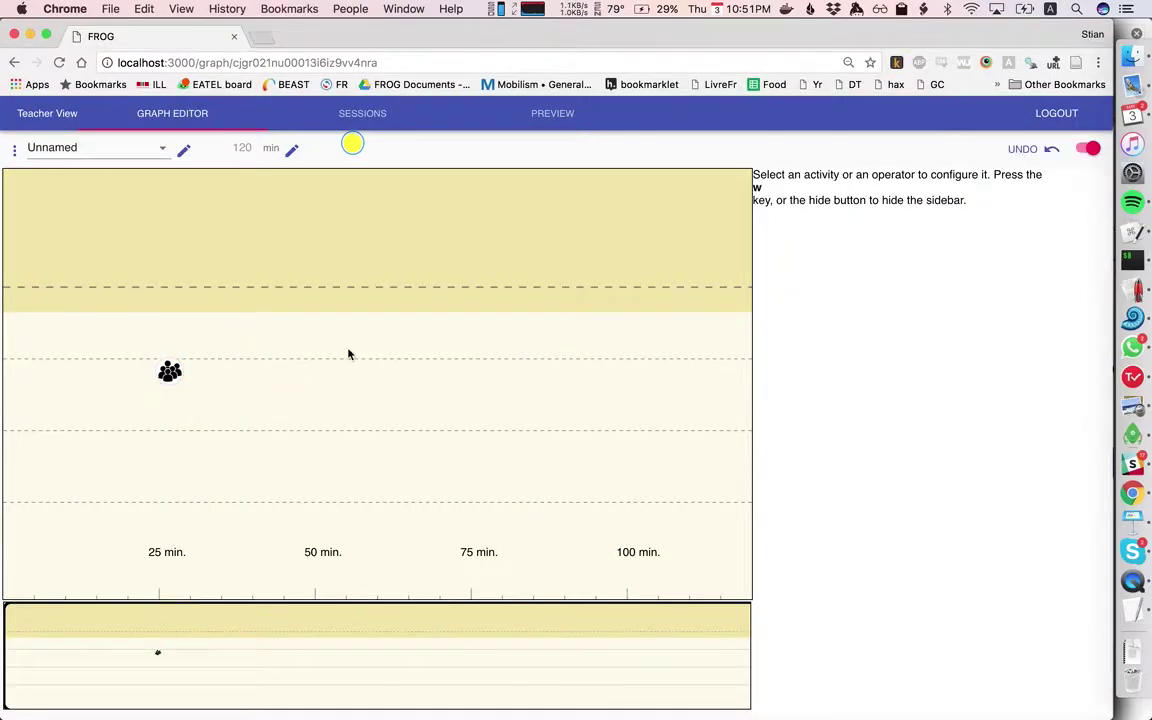
click(170, 372)
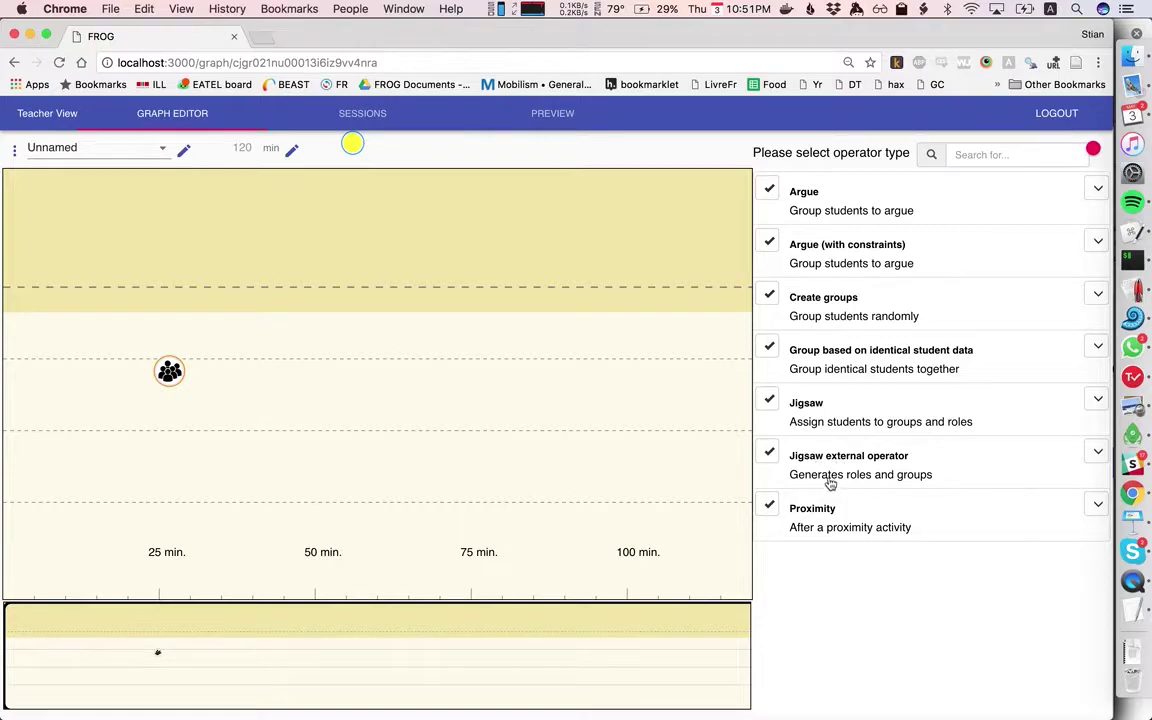
click(770, 453)
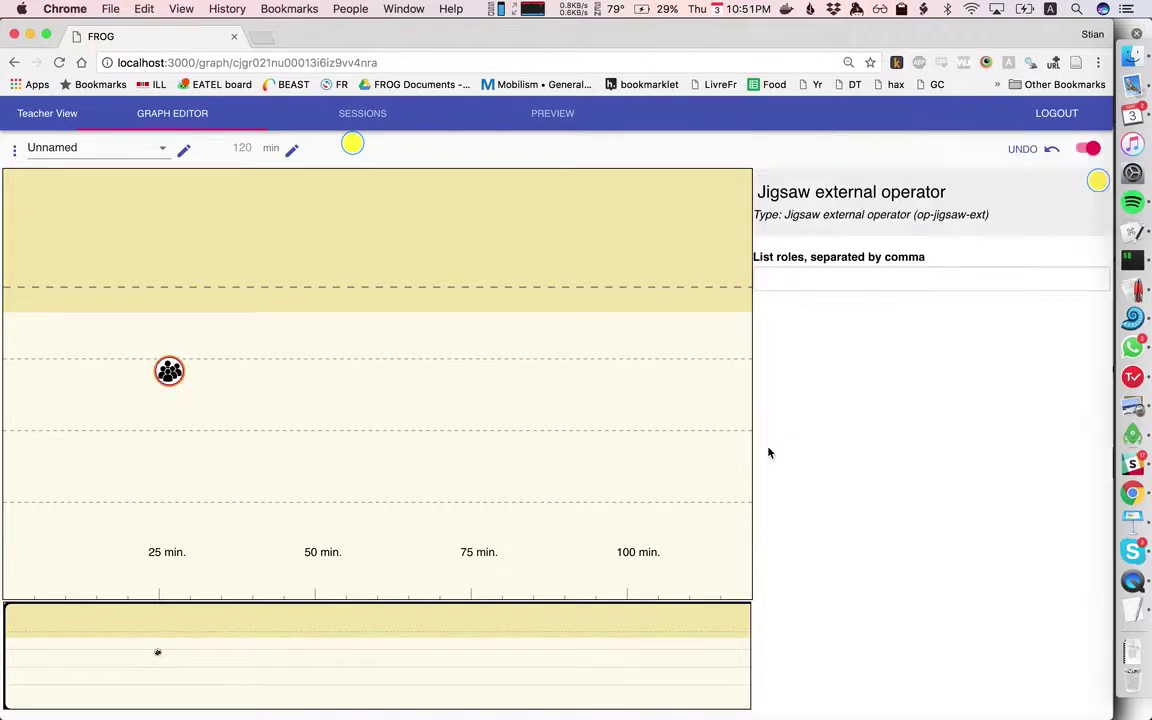
click(217, 336)
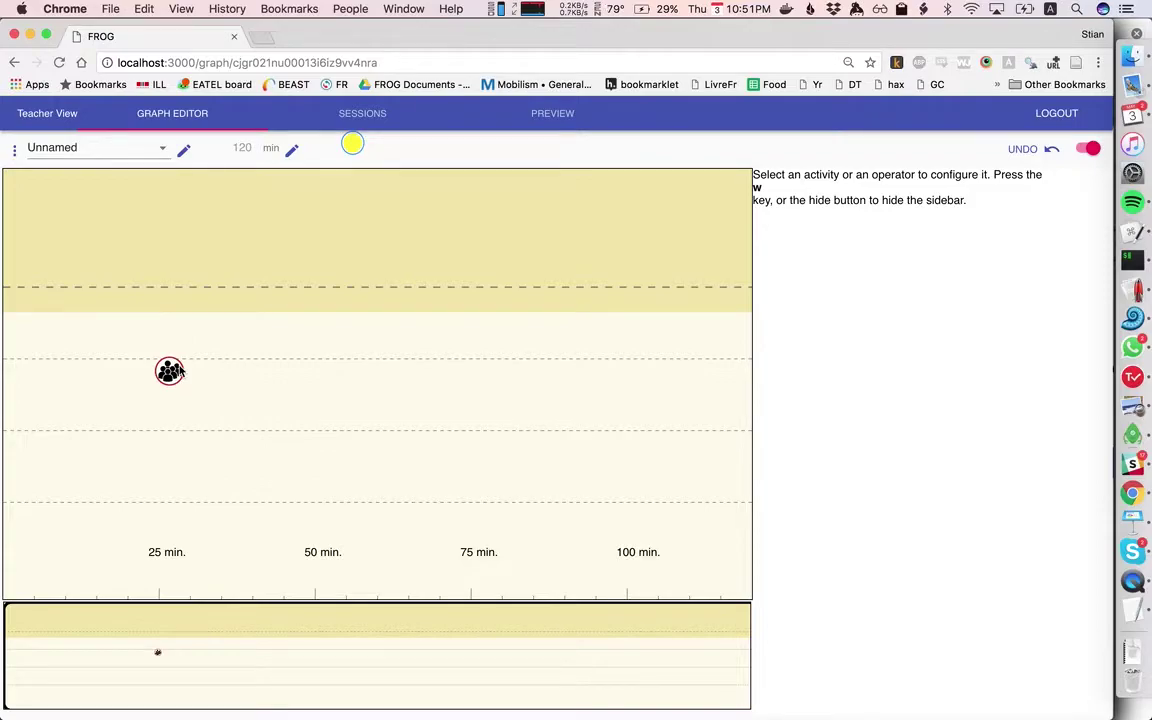
drag(178, 370, 146, 291)
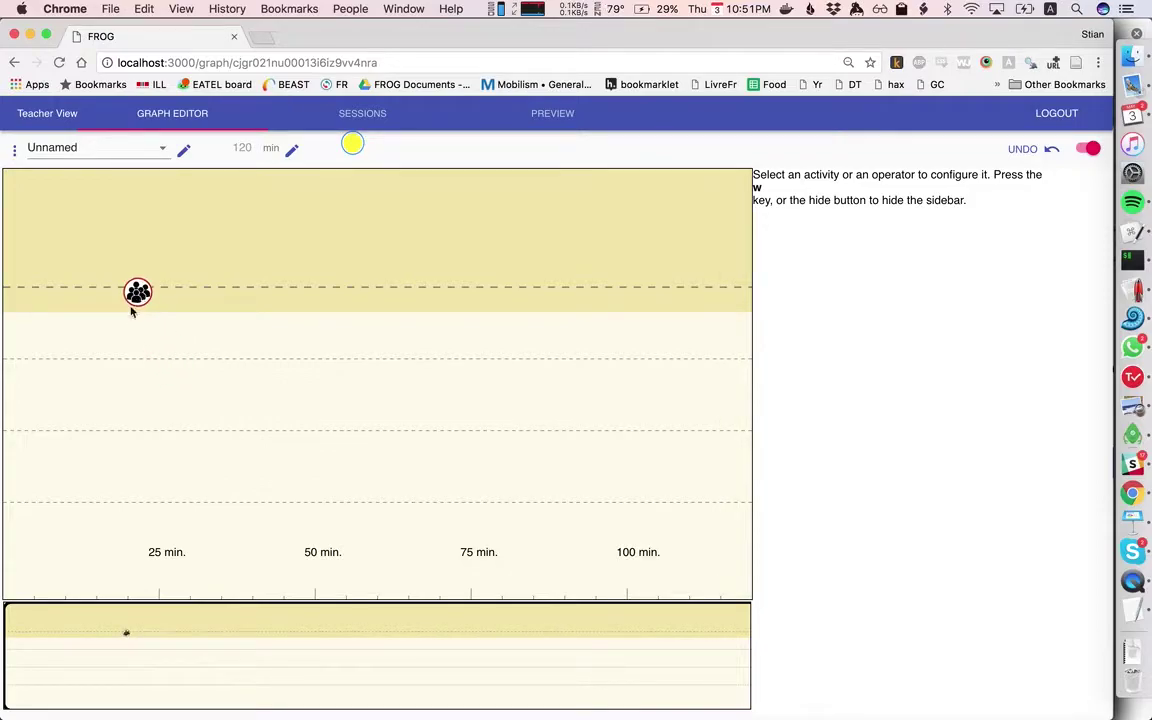
click(29, 504)
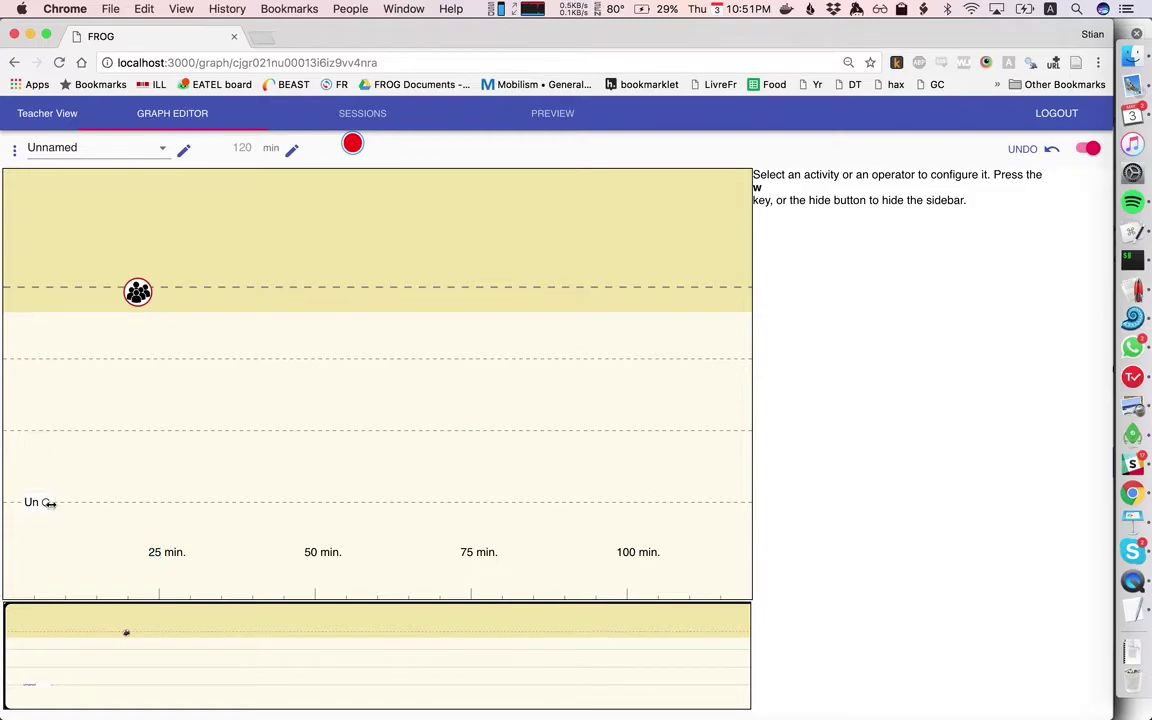
- Make a 12-minute Text area at 0 min titled 'What could EPFL do to become more sustainable?', linked to the operator
drag(45, 502, 98, 502)
scroll(150, 450, up, 3)
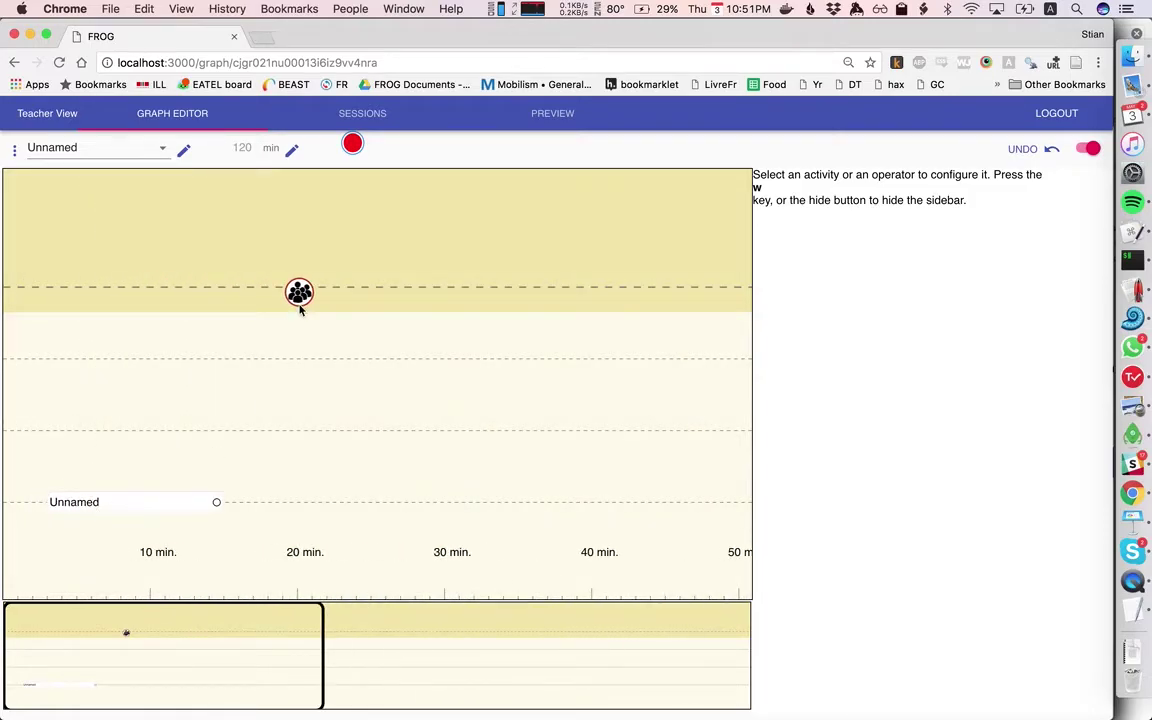
click(140, 501)
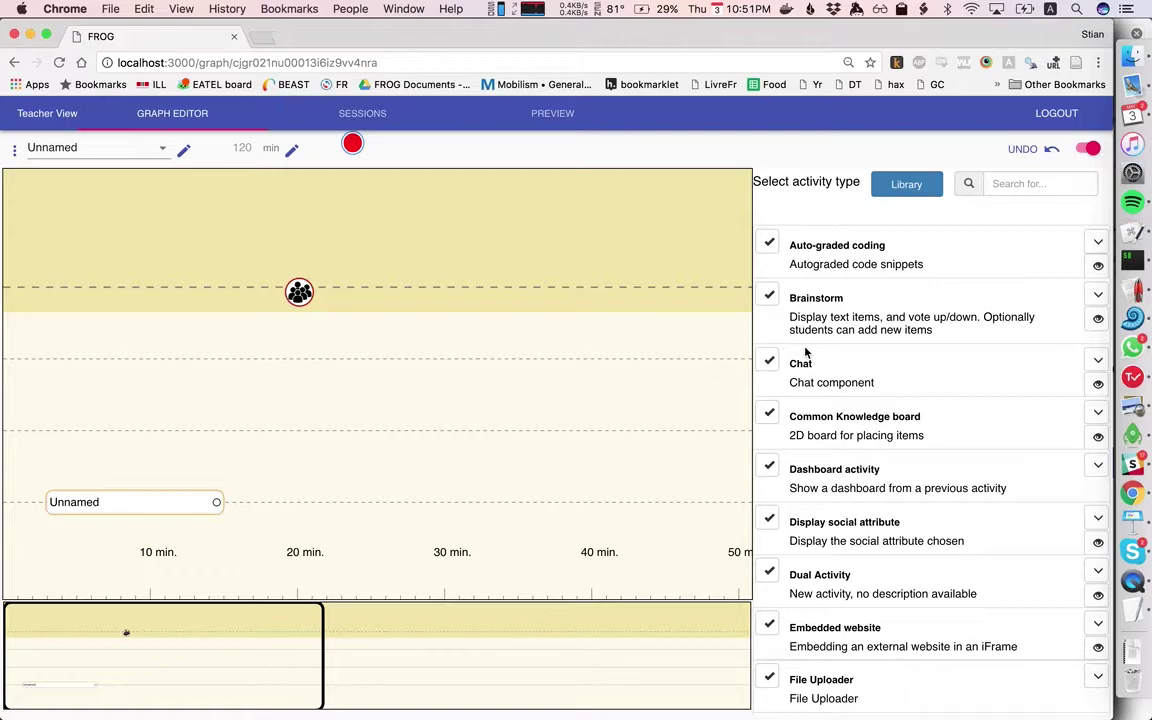
scroll(805, 357, down, 10)
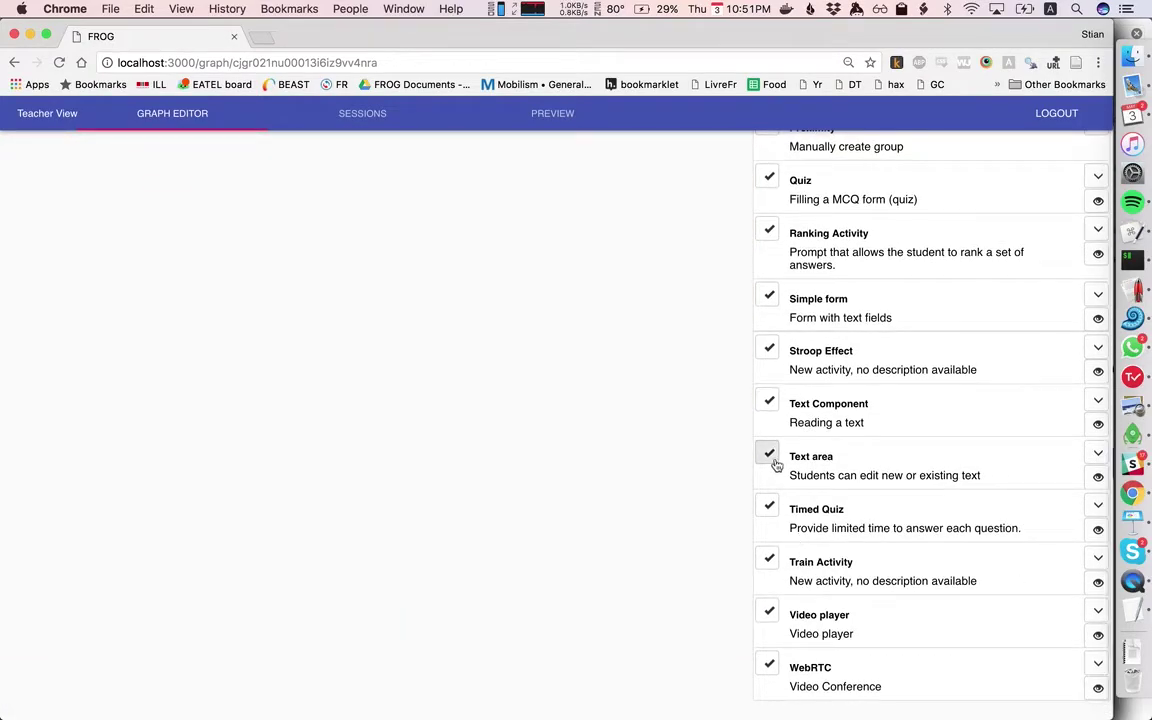
click(767, 453)
click(783, 271)
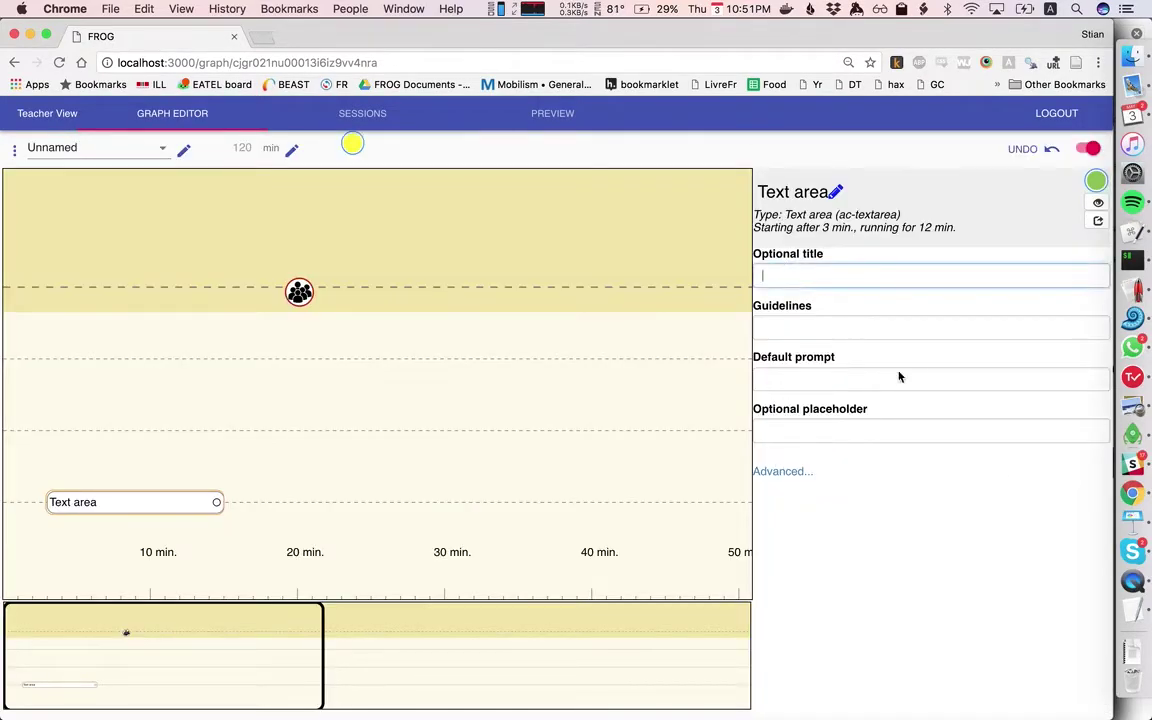
text(What could EPFL do to be)
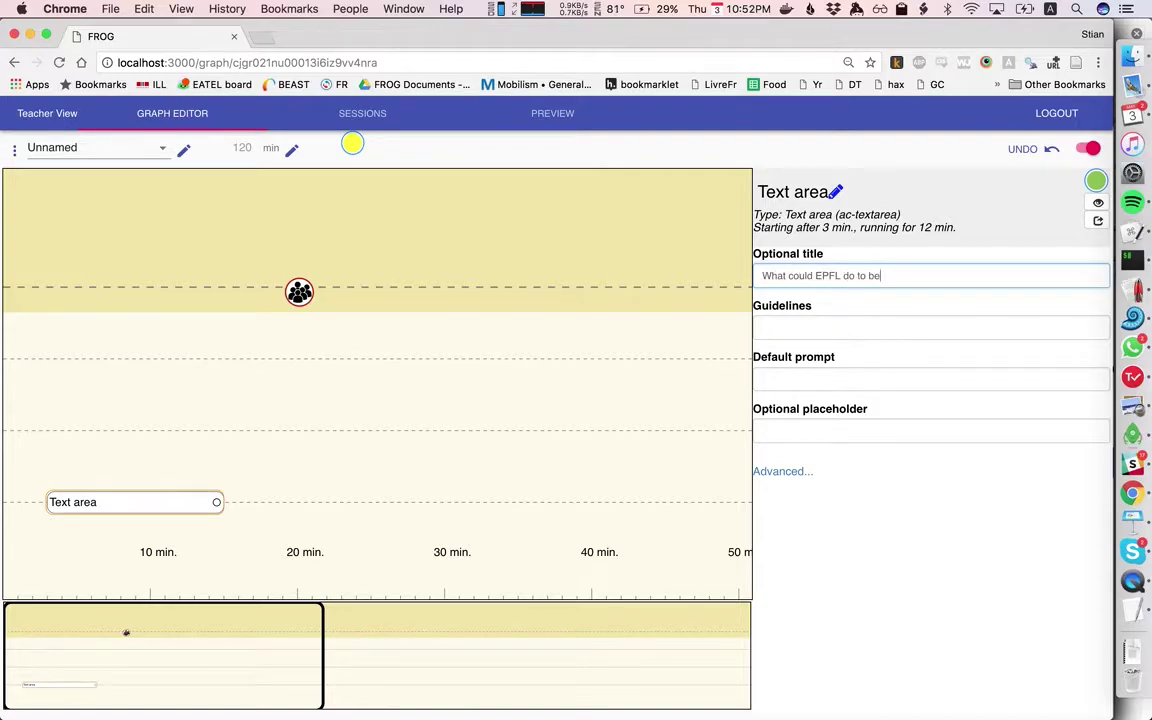
text(come more sustainable?)
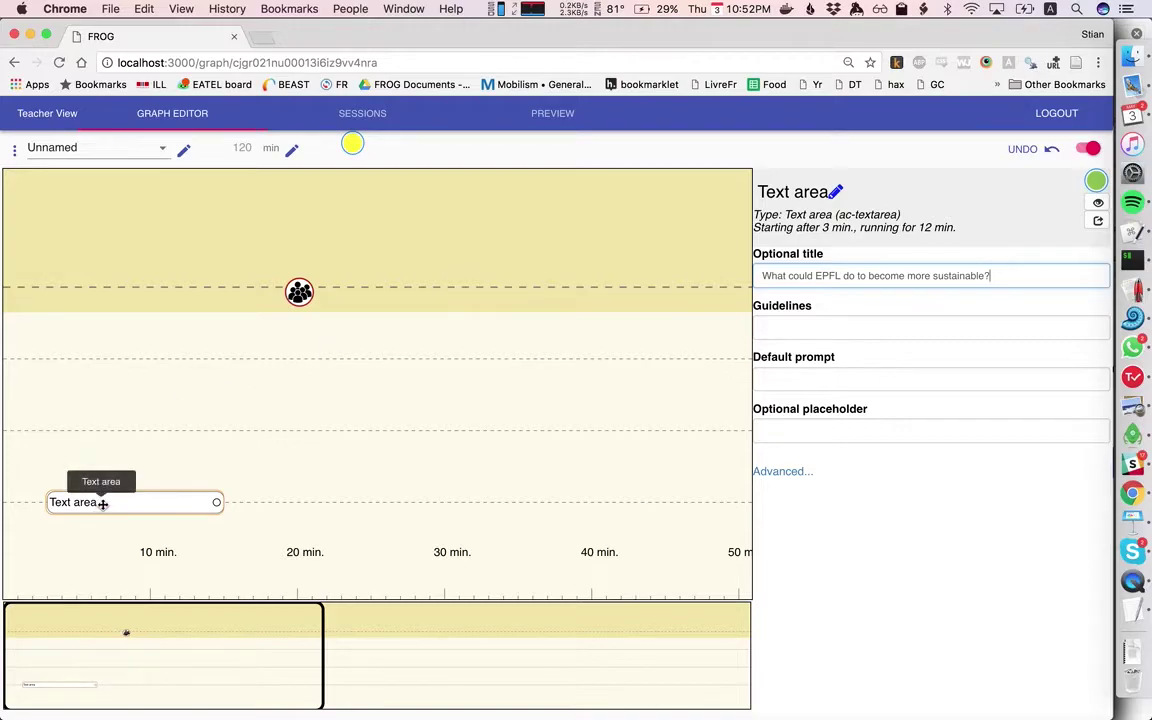
drag(103, 501, 76, 503)
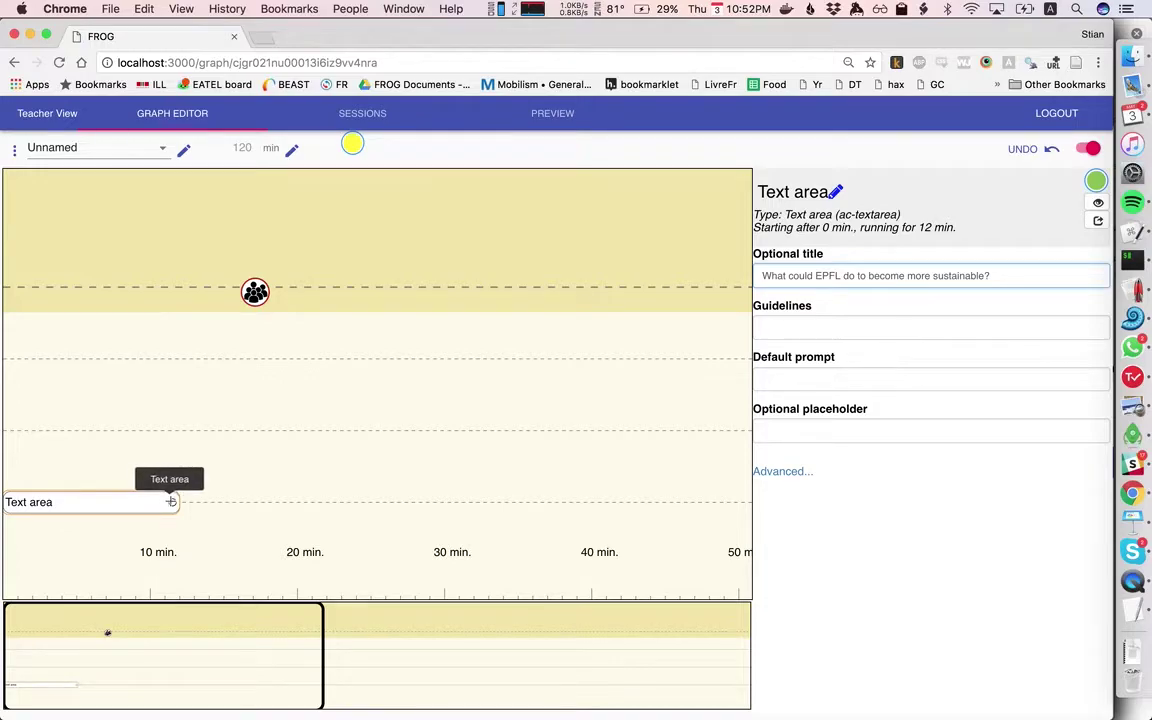
drag(172, 502, 255, 292)
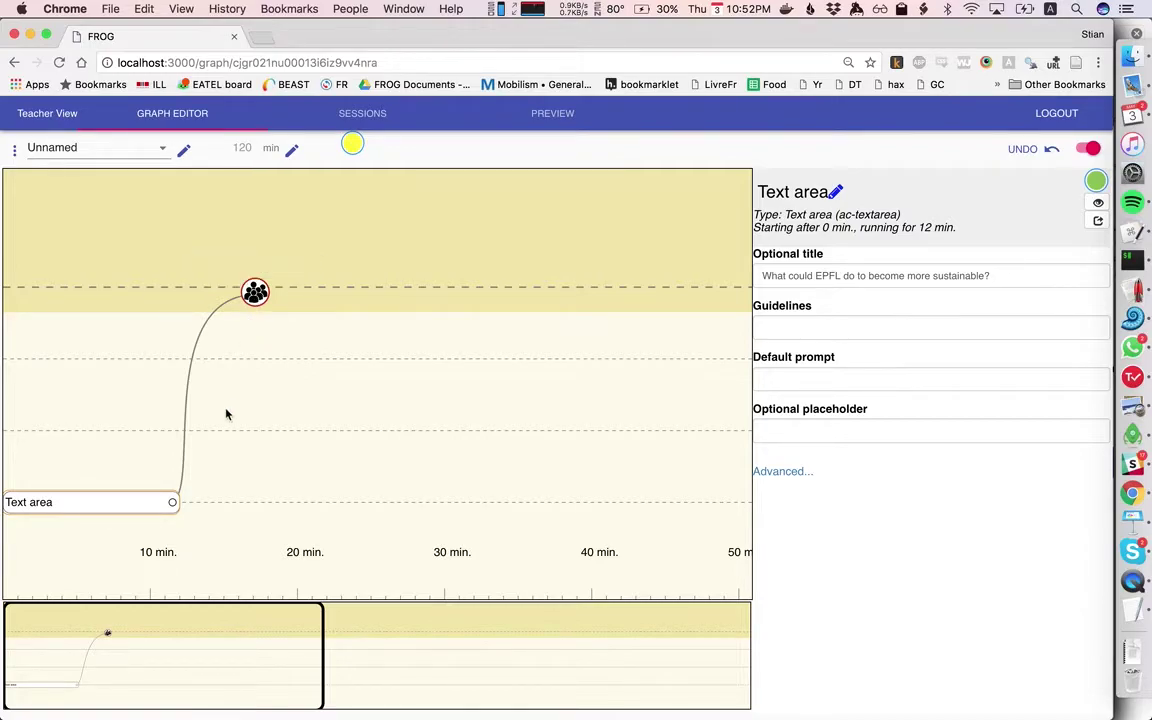
- Add two 5-minute Chats at 12 and 17 min, both fed by the Jigsaw operator
click(189, 387)
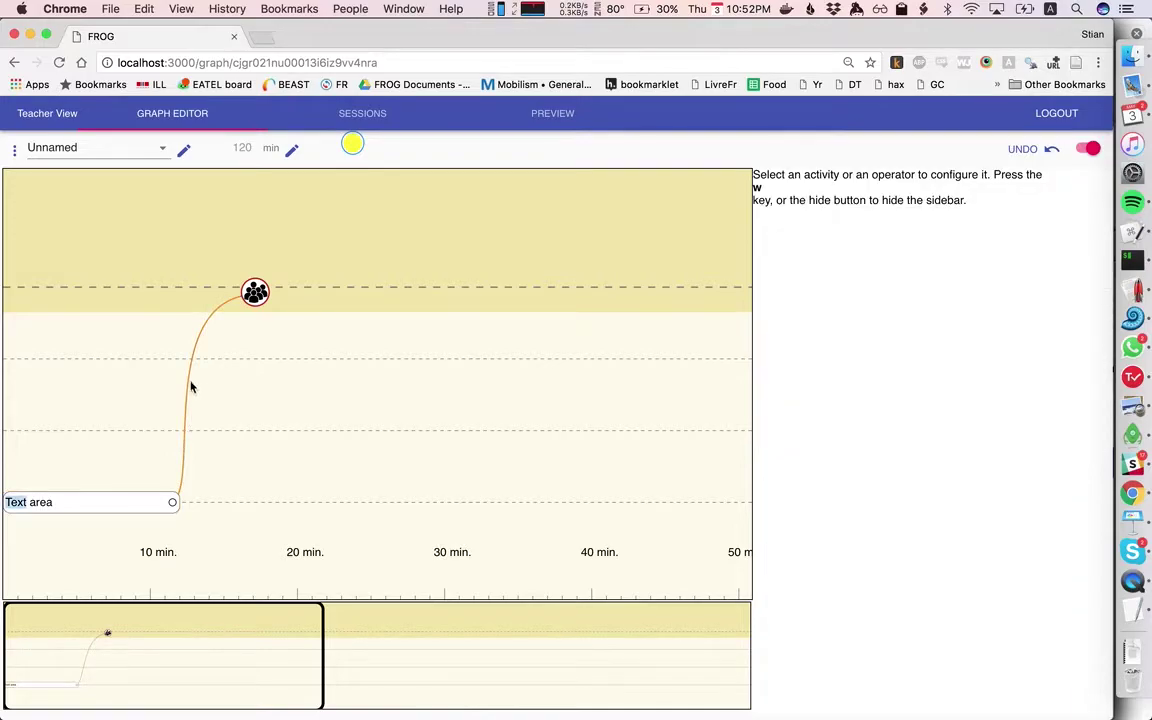
click(214, 432)
drag(224, 430, 200, 430)
click(205, 430)
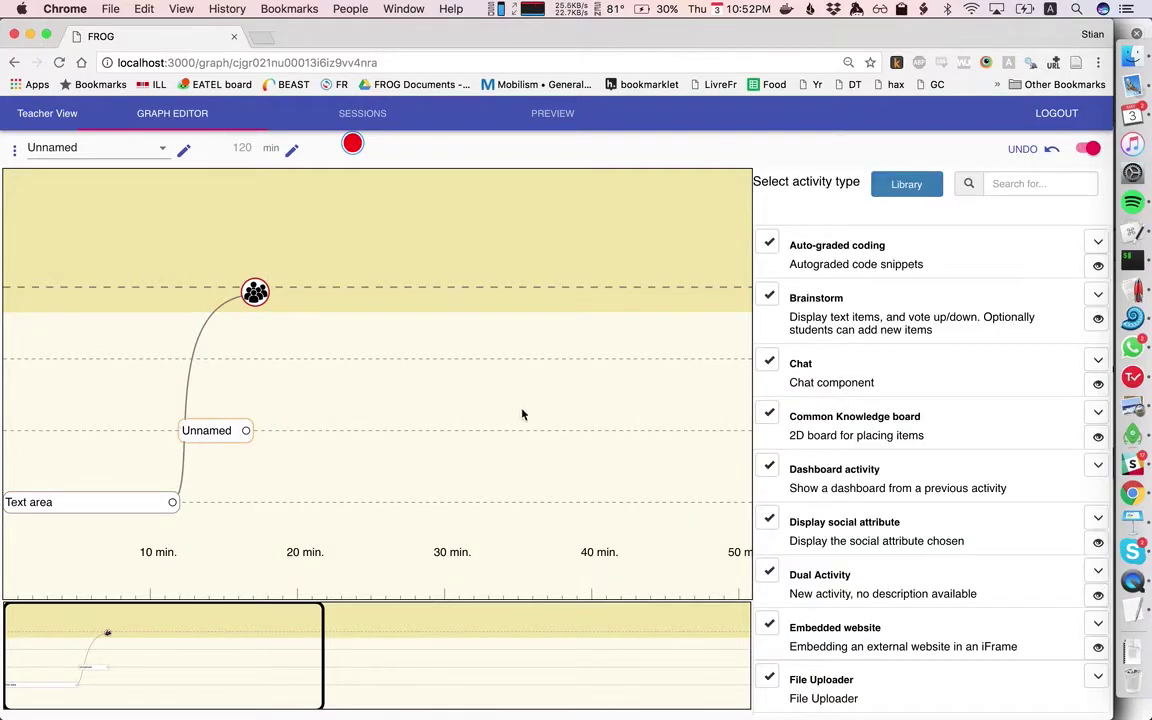
click(767, 366)
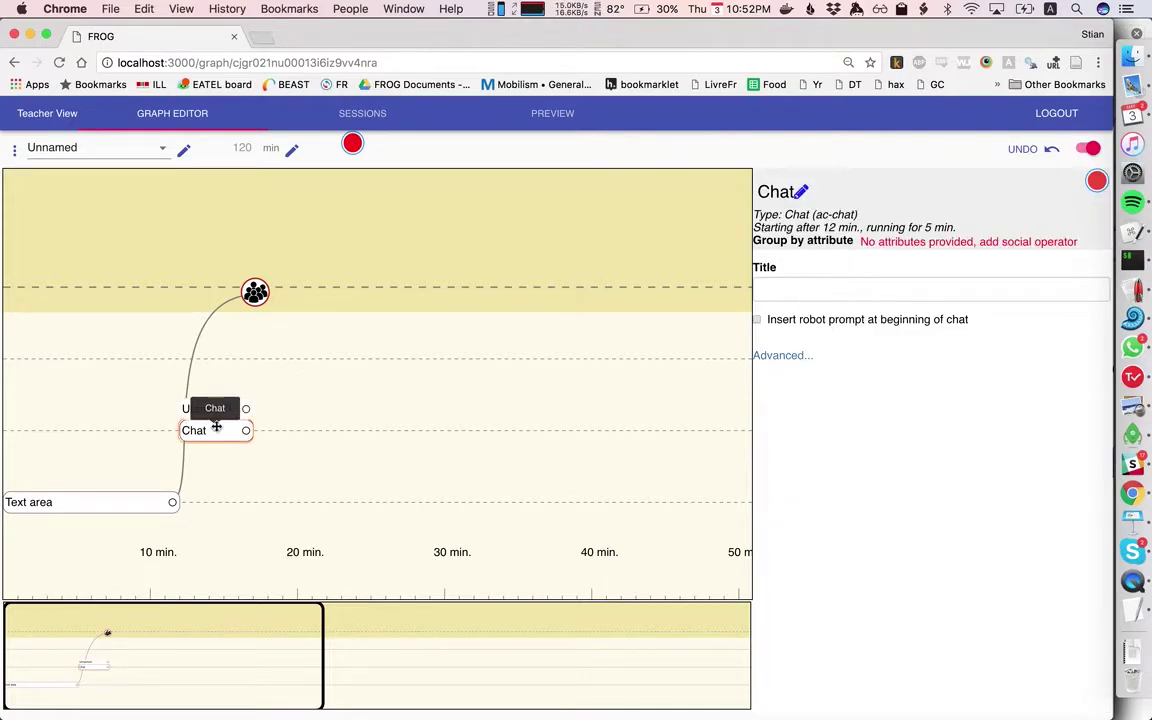
drag(210, 410, 296, 430)
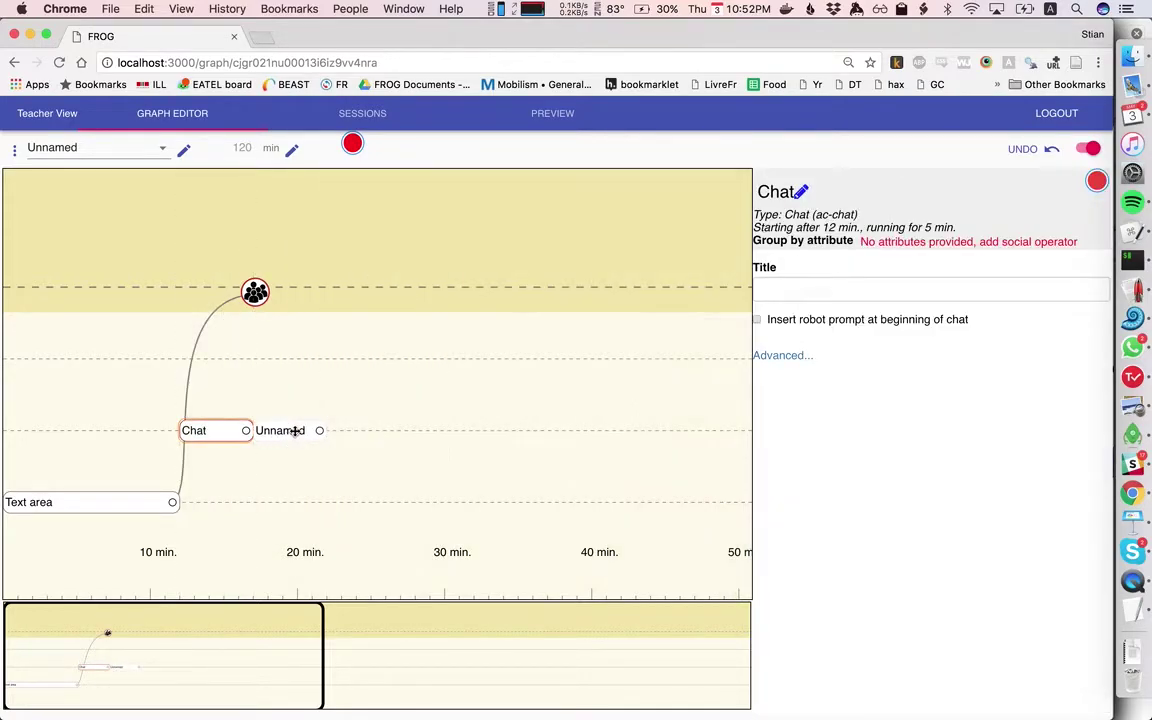
click(770, 362)
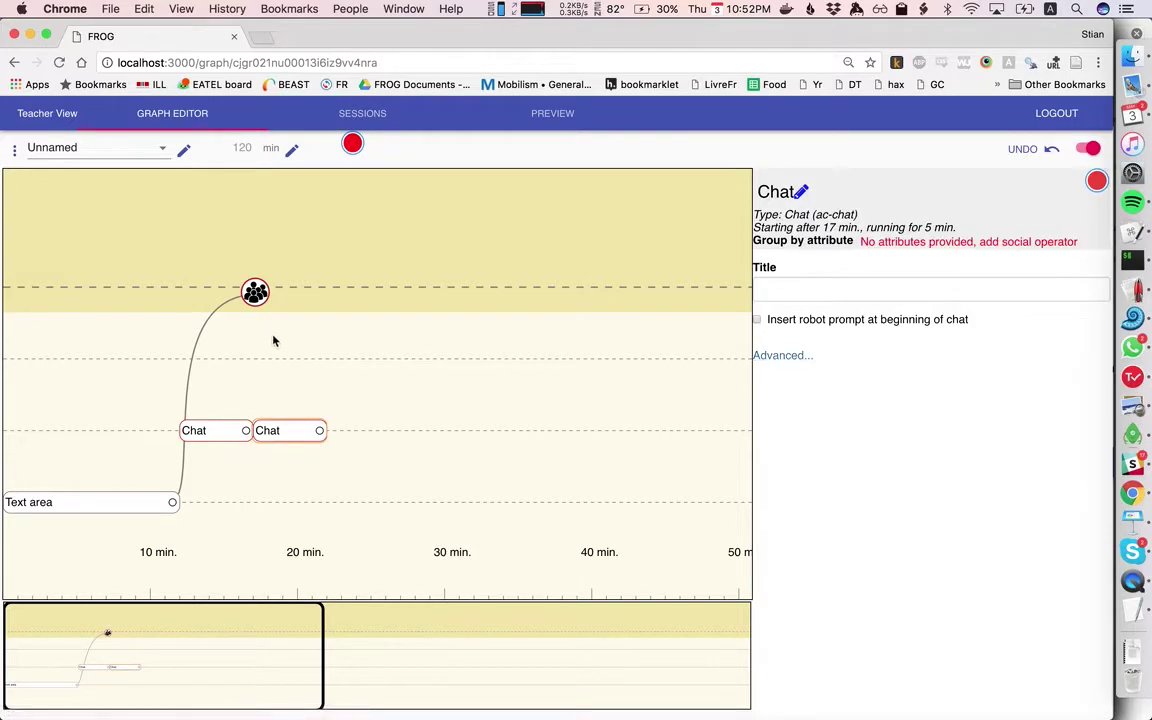
drag(257, 291, 210, 428)
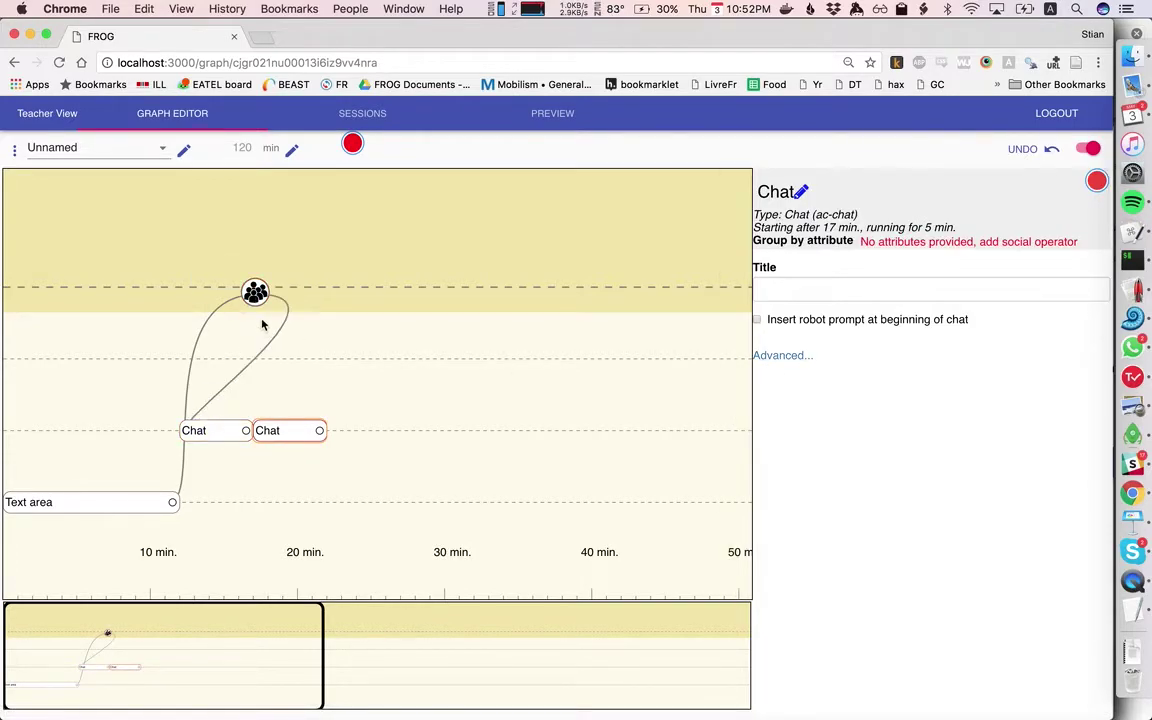
drag(253, 291, 296, 430)
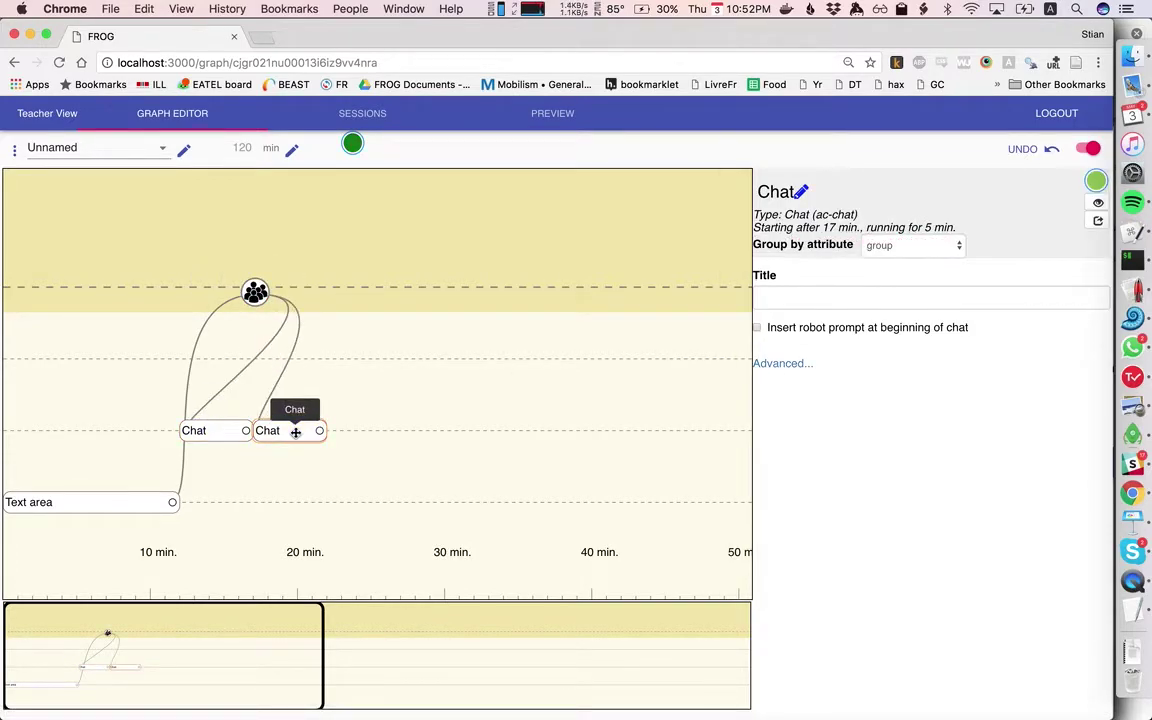
- Group the first Chat by role and keep the second grouped by group
click(221, 436)
click(912, 246)
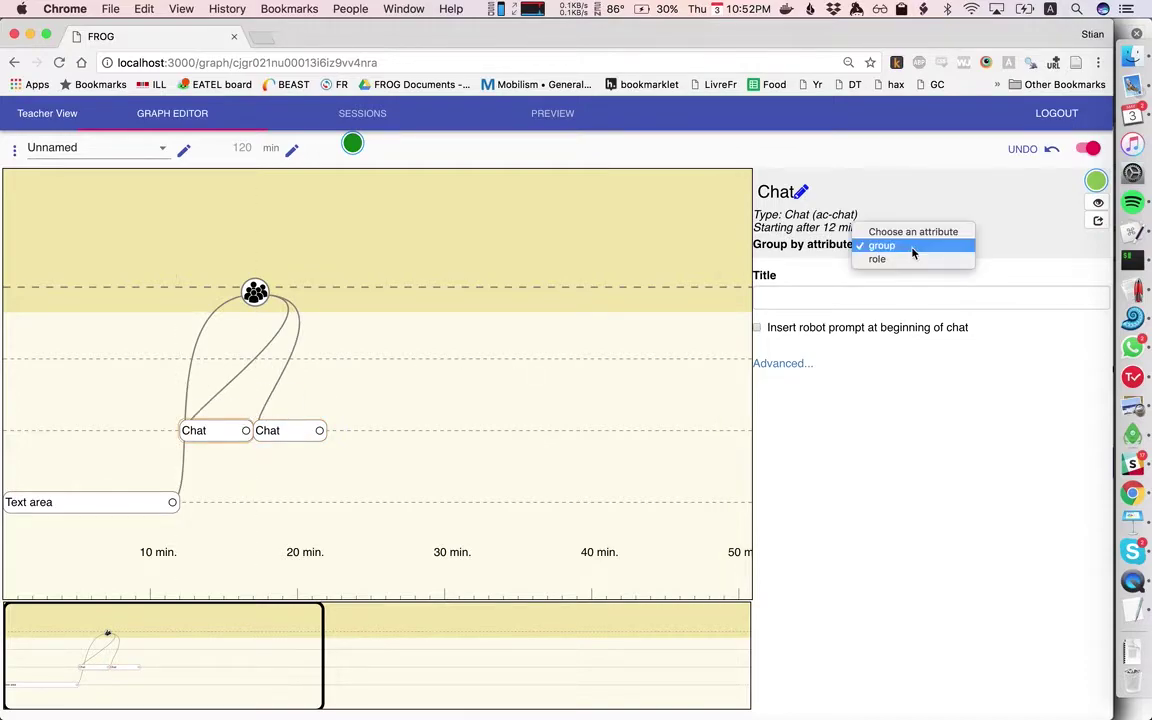
click(913, 260)
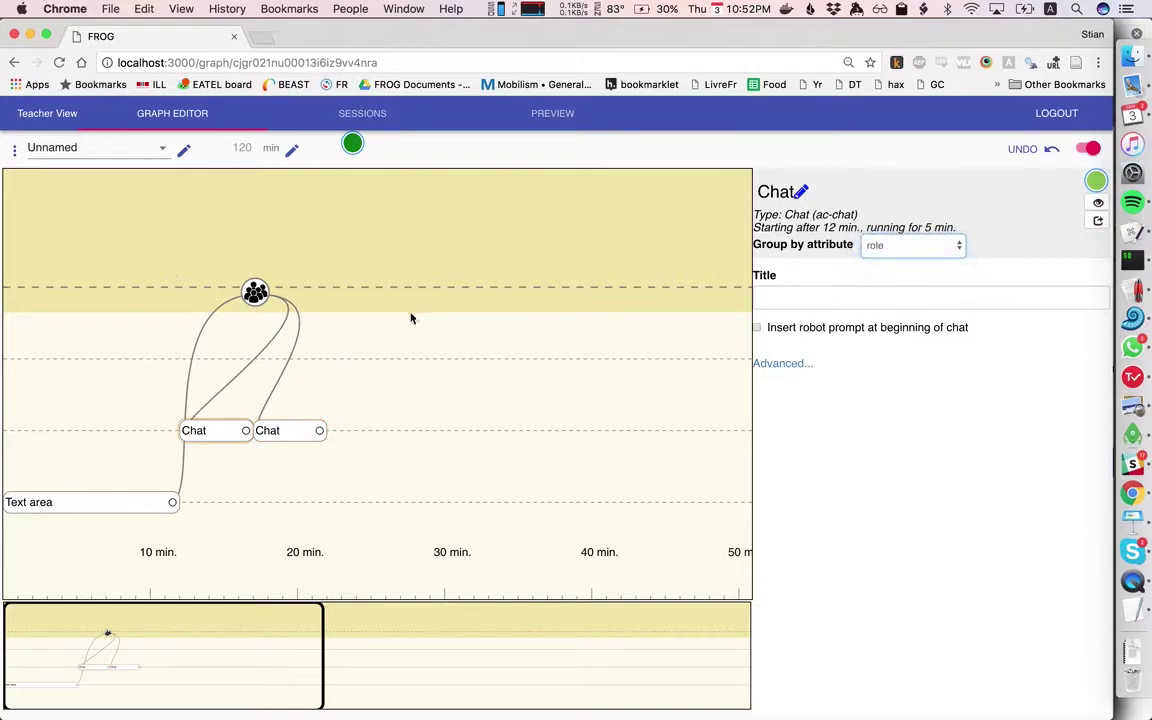
click(315, 429)
click(887, 245)
click(912, 246)
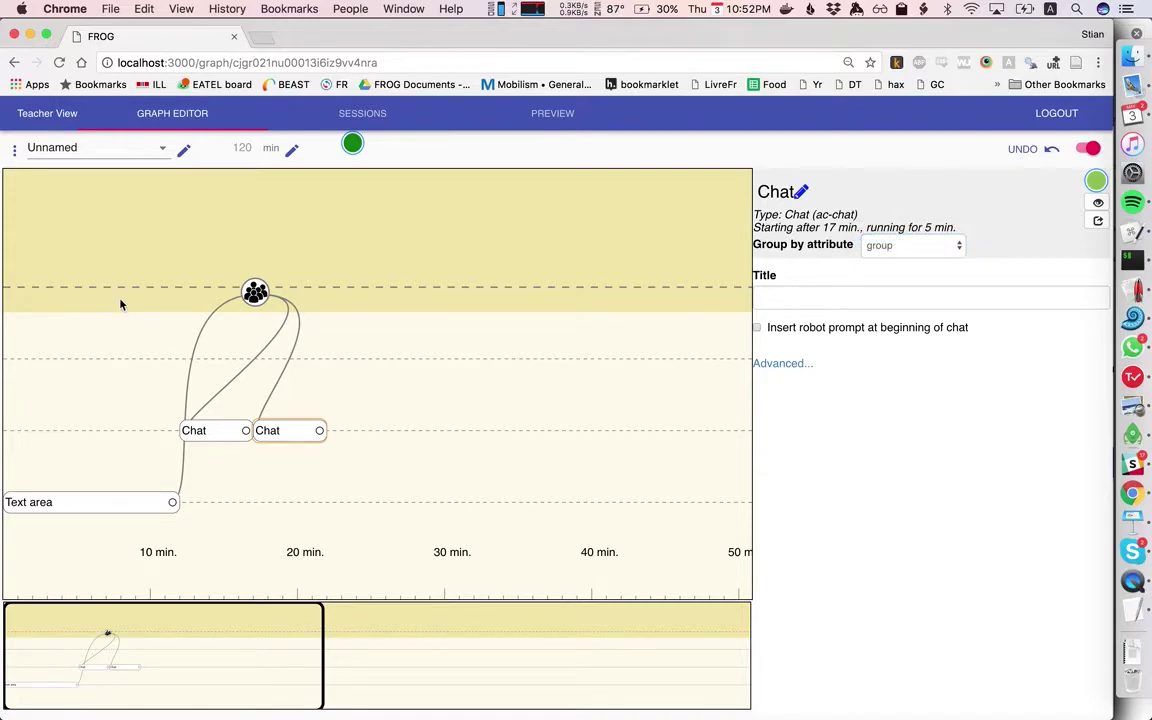
- Give the first Chat the robot prompt 'You answered similarly. How would you convince someone else'
click(225, 428)
click(812, 299)
text(Y)
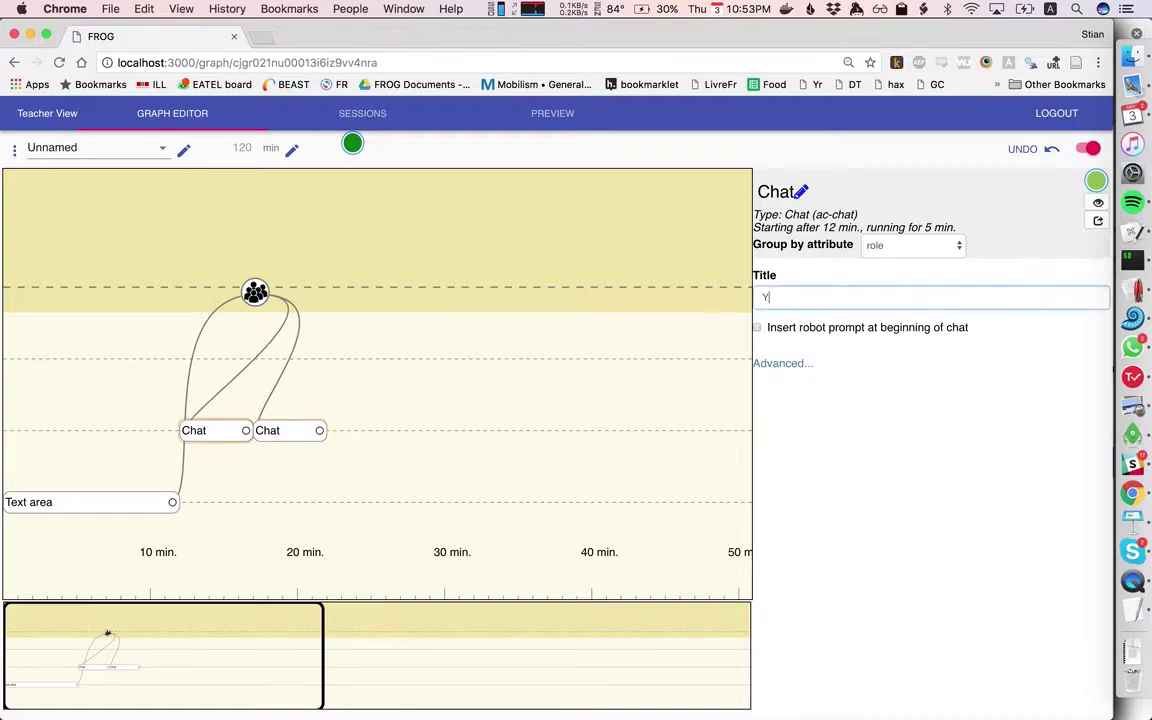
text(ou answered sm)
key(BackSpace)
key(BackSpace)
key(BackSpace)
key(BackSpace)
key(BackSpace)
key(BackSpace)
key(BackSpace)
key(BackSpace)
key(BackSpace)
key(BackSpace)
key(BackSpace)
key(BackSpace)
key(BackSpace)
key(BackSpace)
key(BackSpace)
click(757, 329)
click(782, 372)
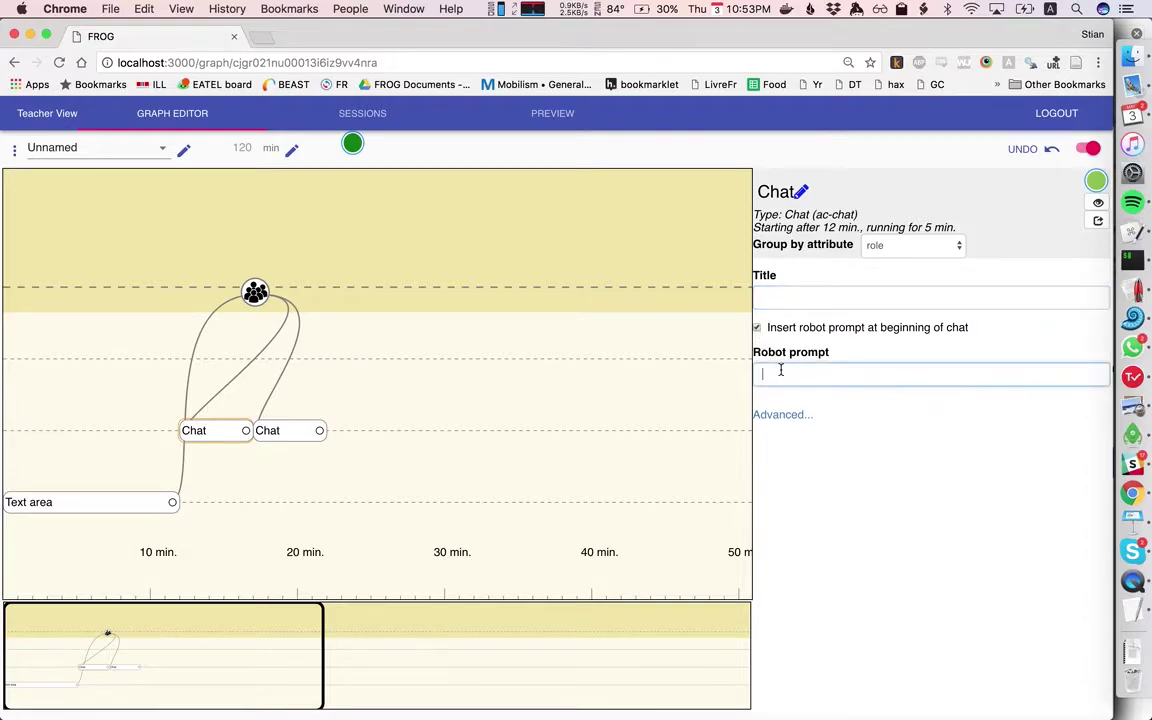
text(You asnwer)
key(BackSpace)
key(BackSpace)
key(BackSpace)
key(BackSpace)
text(nswered similarly. How)
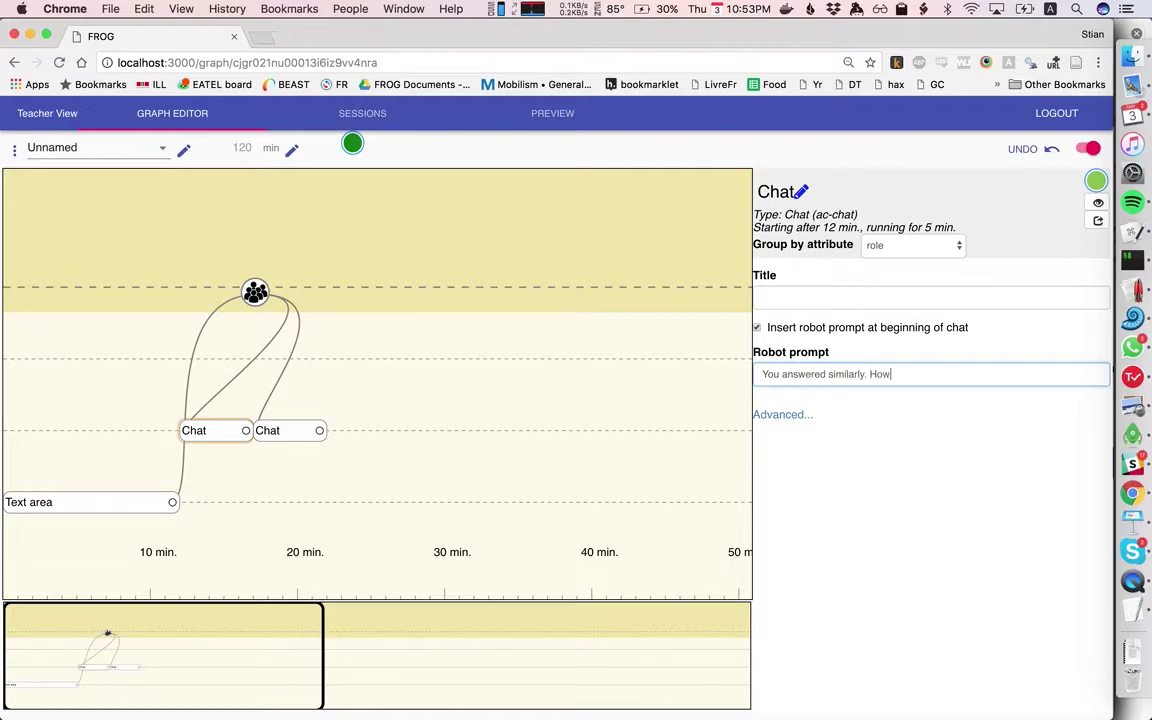
text( would you convince someone else?)
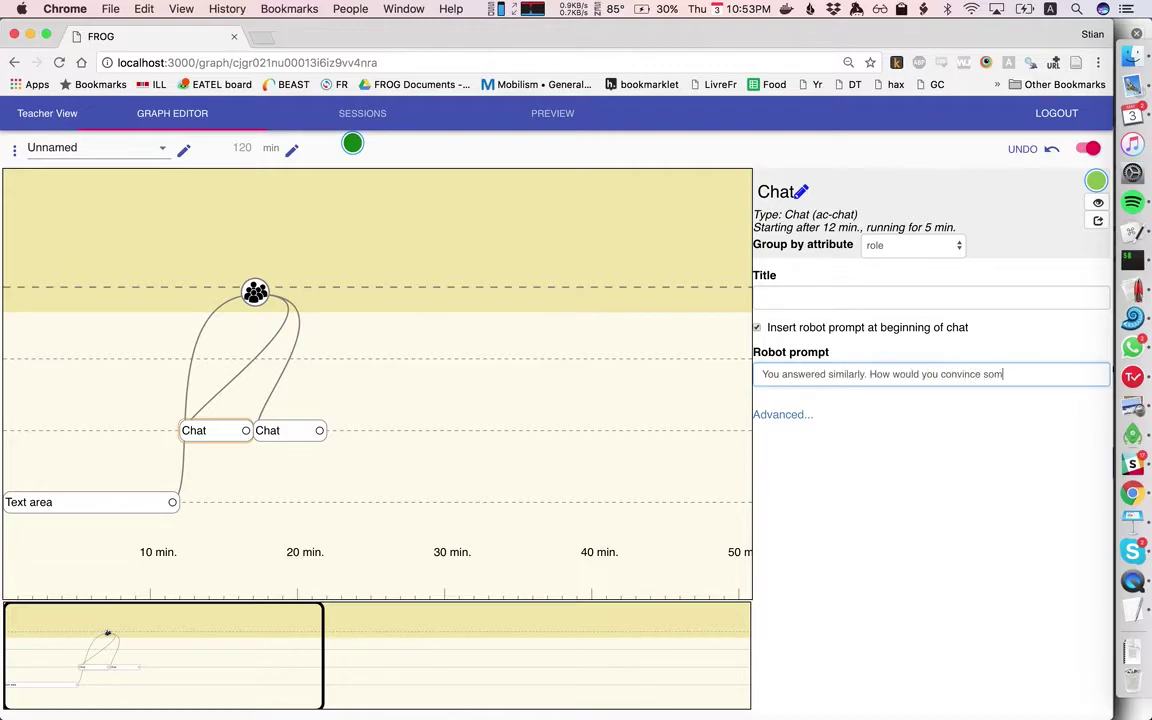
- Give the second Chat the robot prompt 'You answered differently. Try to come up with a single recommendation'
click(303, 426)
click(864, 327)
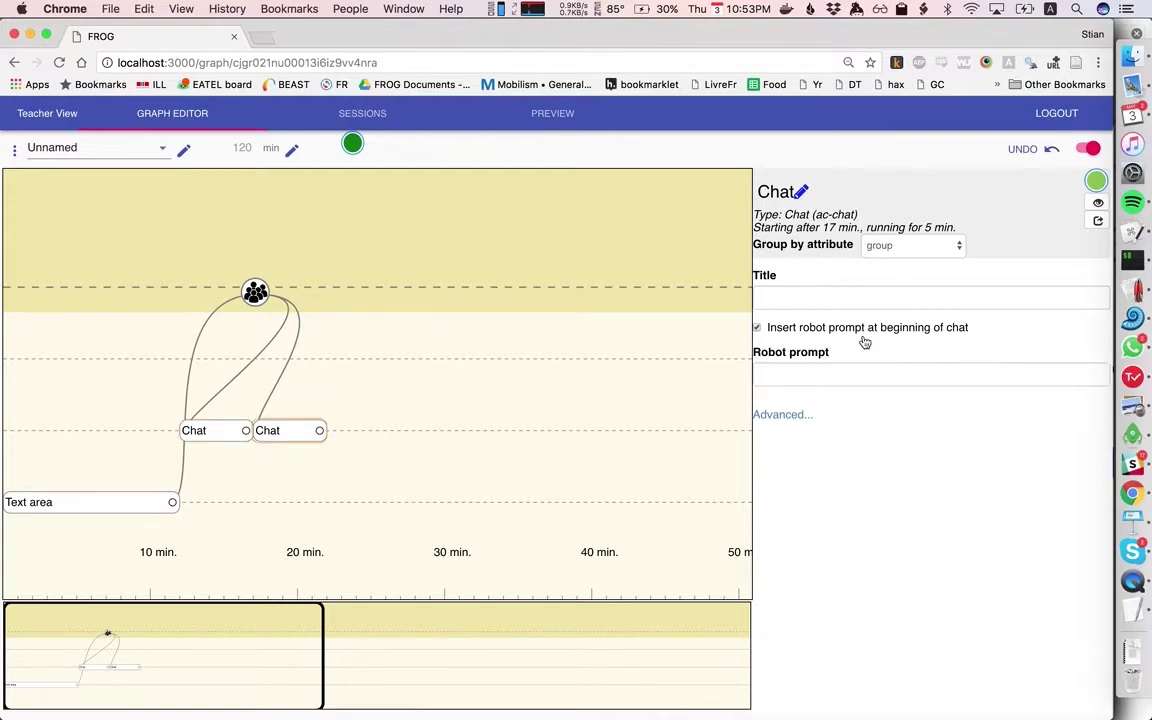
click(848, 375)
text(You answered di)
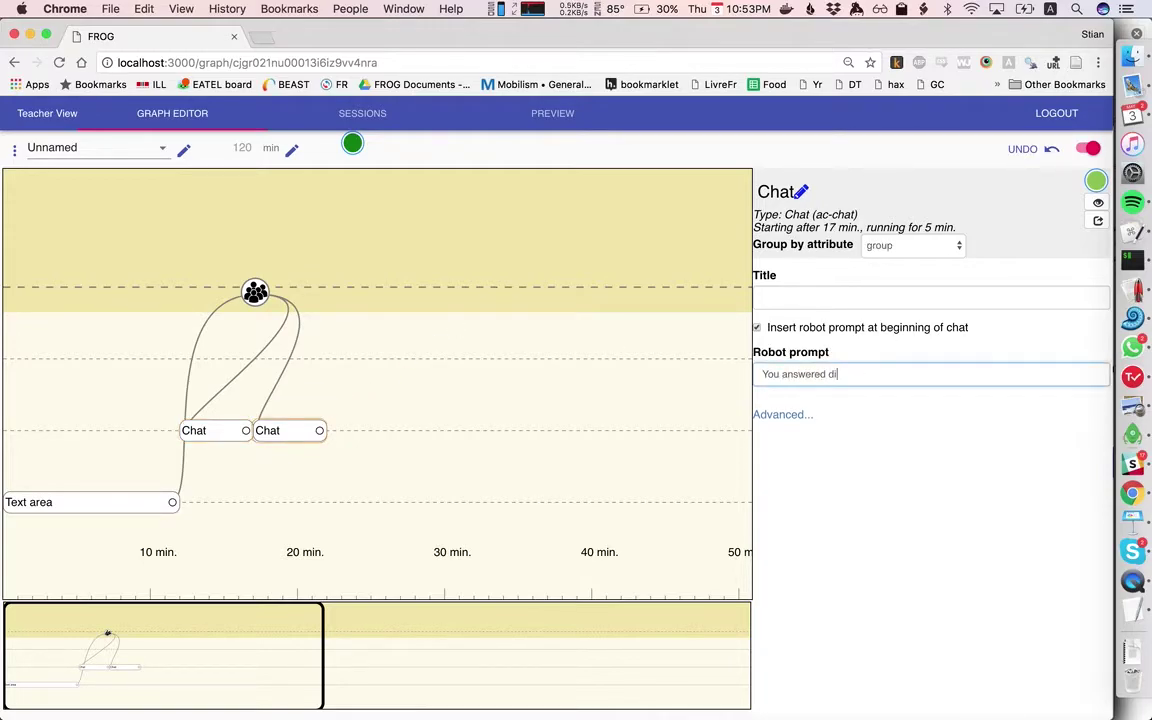
text(fferently. Try to come up w)
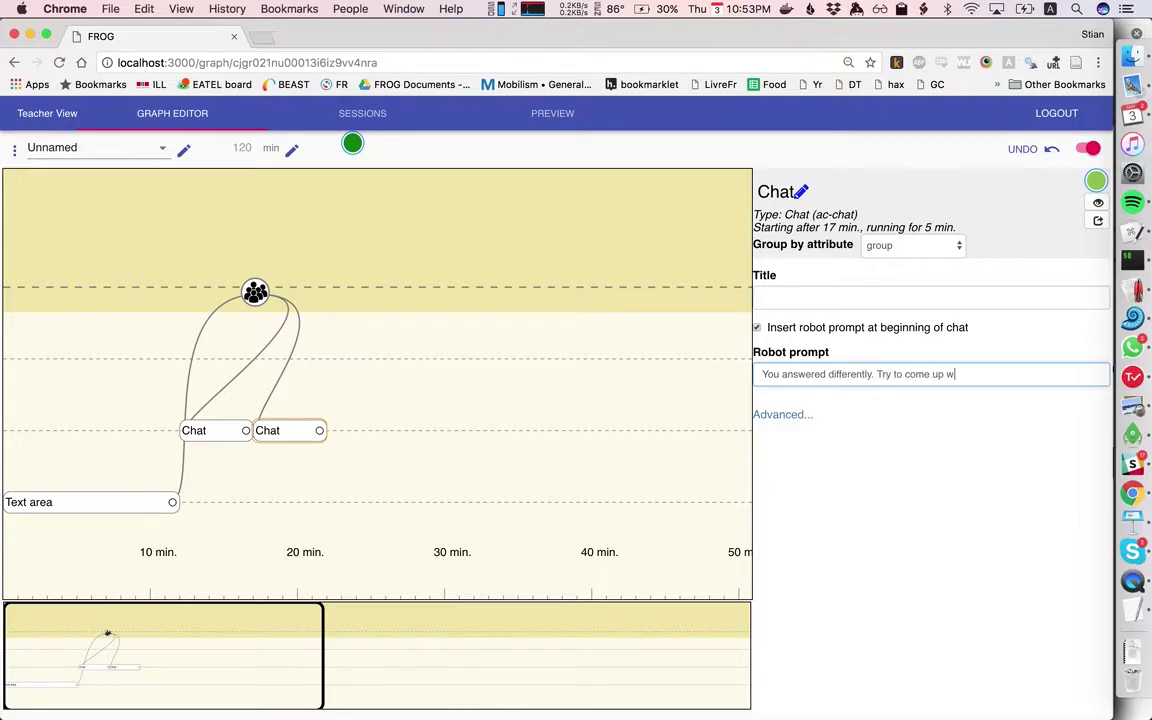
text(ith a single recommendation.)
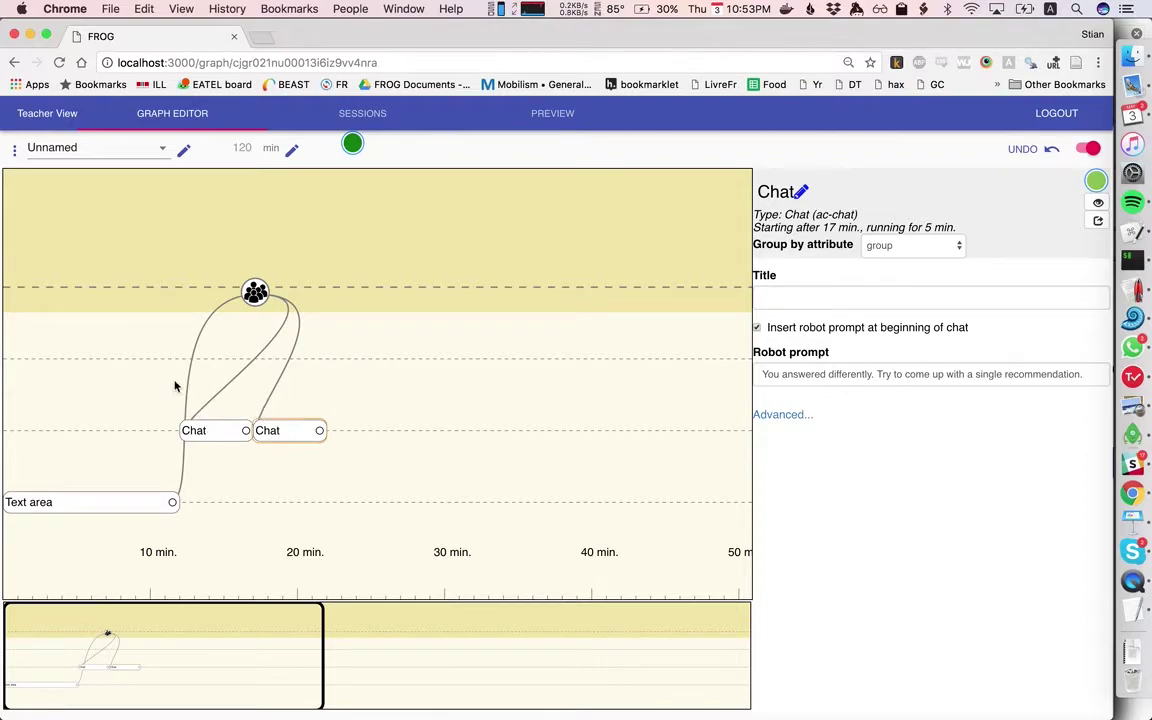
- Route the Text area and group node into the first Chat via an Aggregate items to p2 operator grouped by role
click(124, 345)
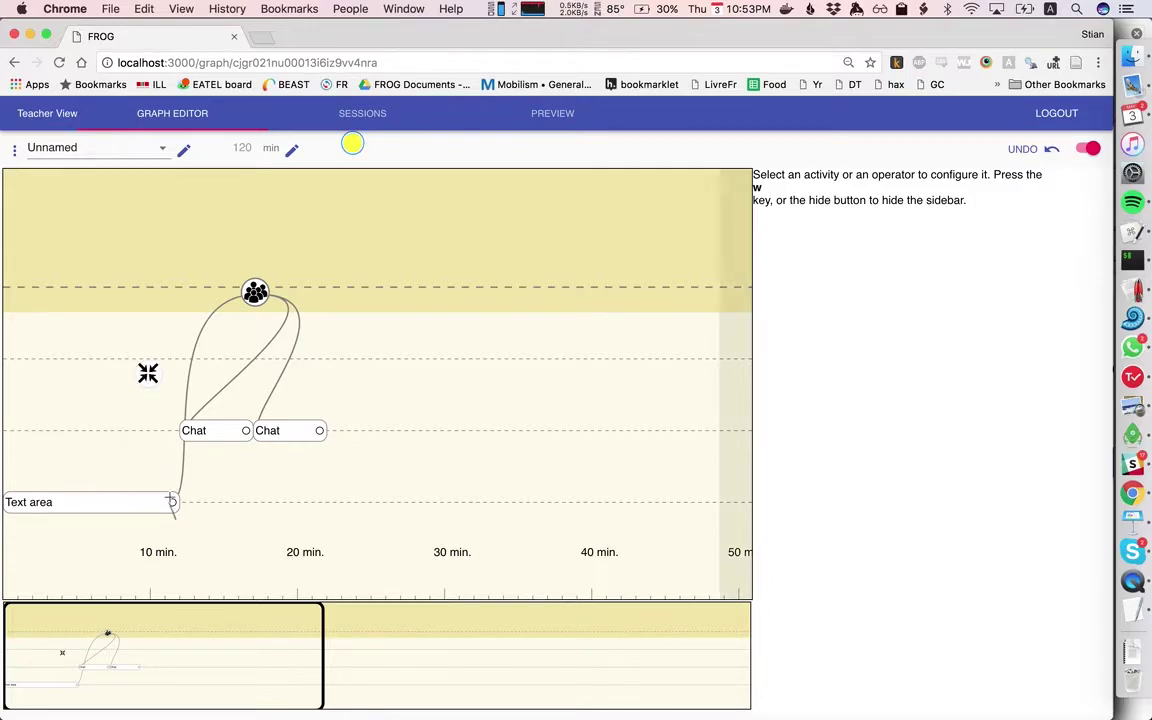
drag(172, 500, 148, 374)
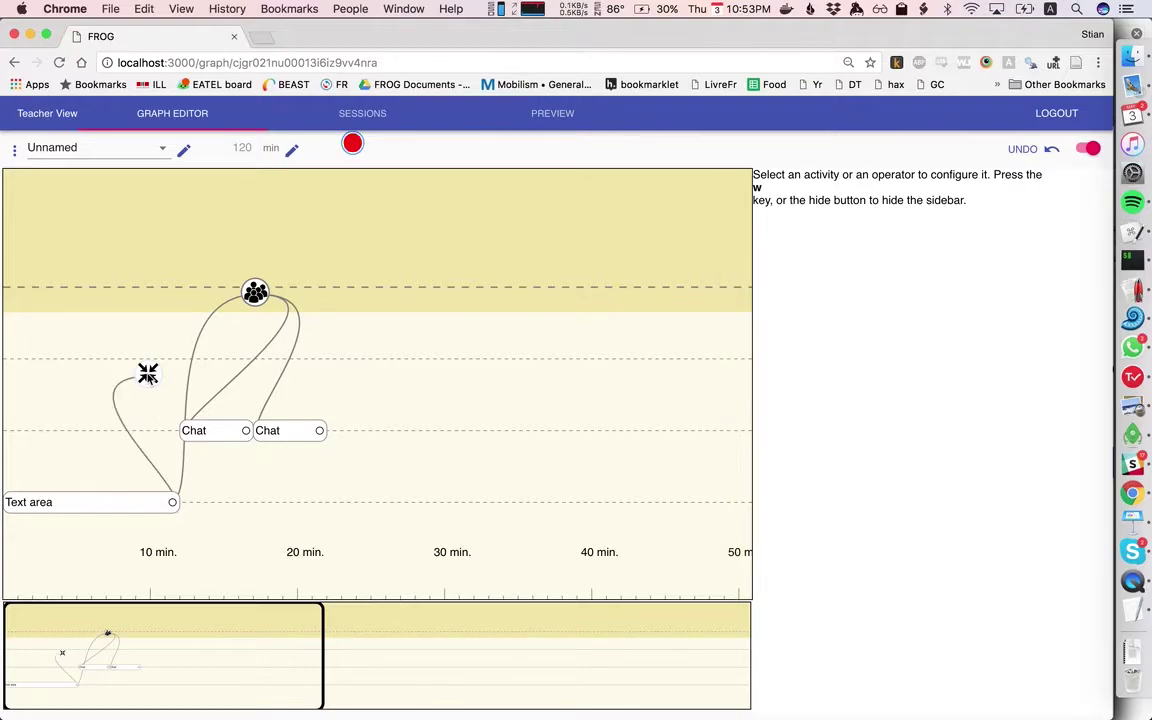
drag(234, 262, 201, 428)
click(148, 373)
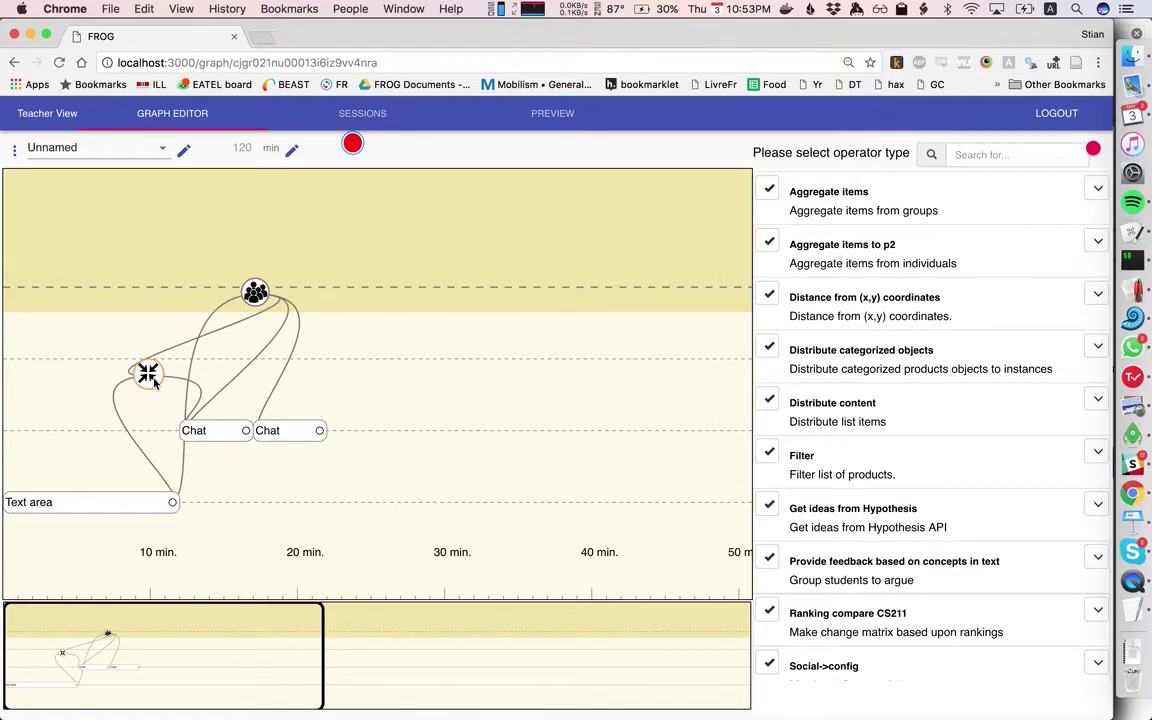
click(800, 250)
click(809, 279)
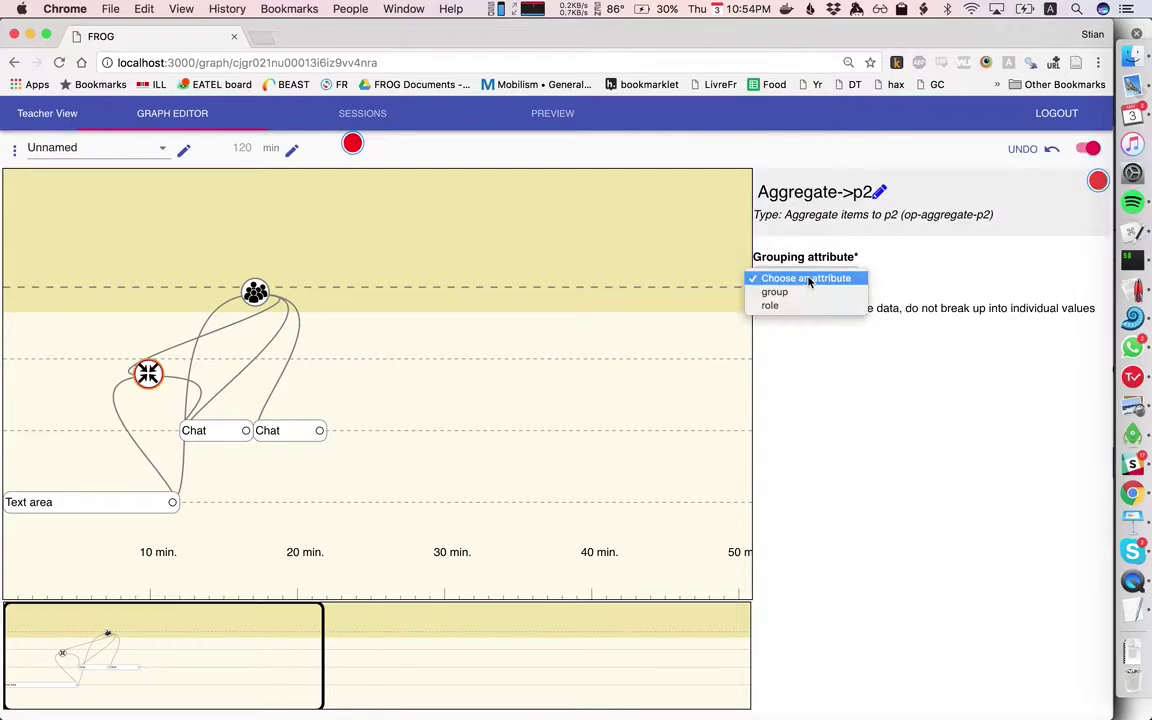
click(812, 306)
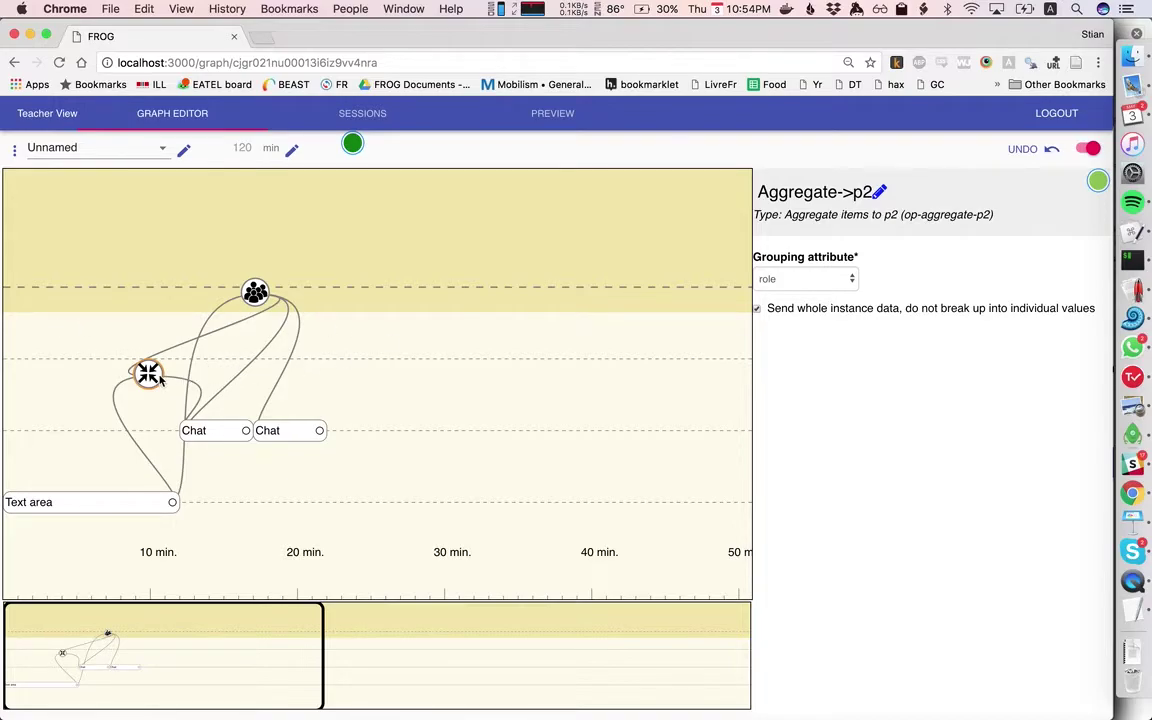
- Paste a copy of the aggregate operator near 25 min and connect the Text area to it
key(ctrl+v)
click(342, 356)
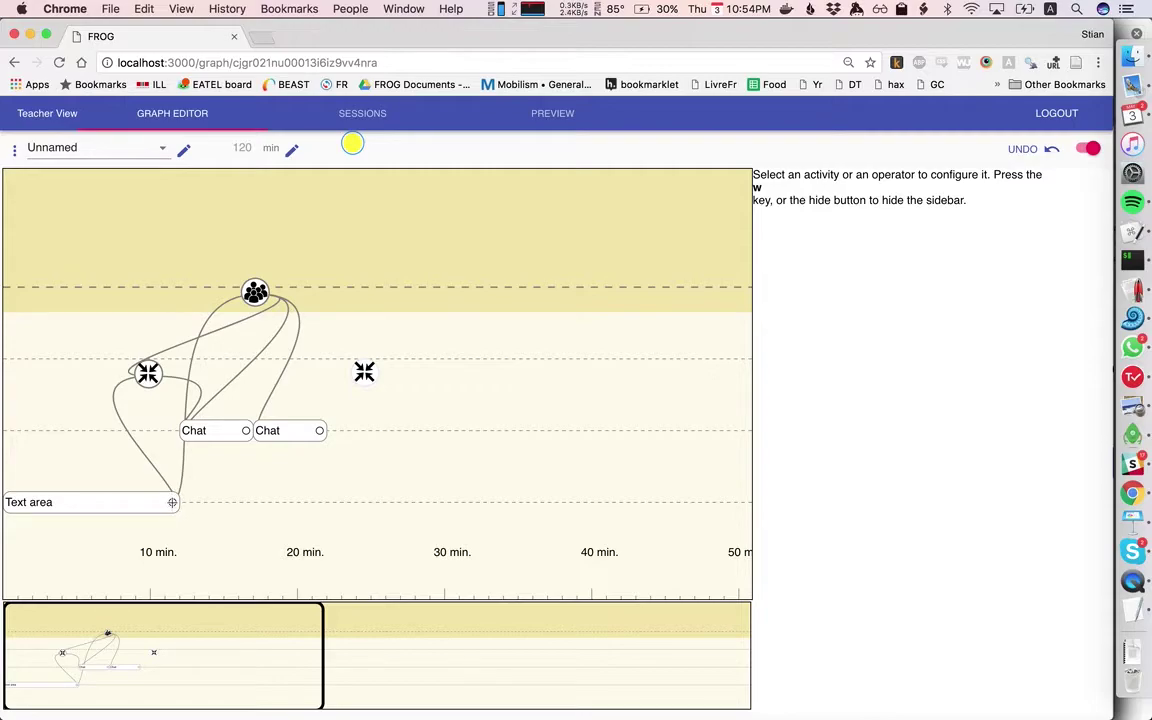
drag(173, 501, 368, 374)
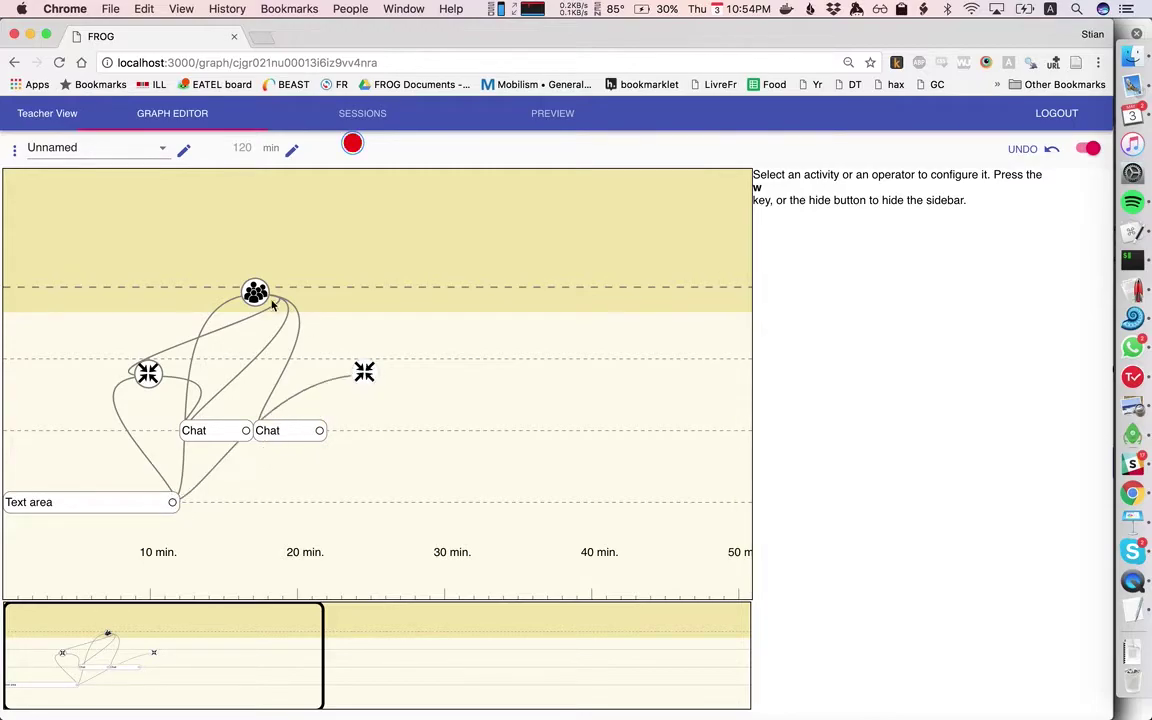
- Link the group node and copied operator to the second Chat as Aggregate items to p2 grouped by group
drag(245, 283, 296, 425)
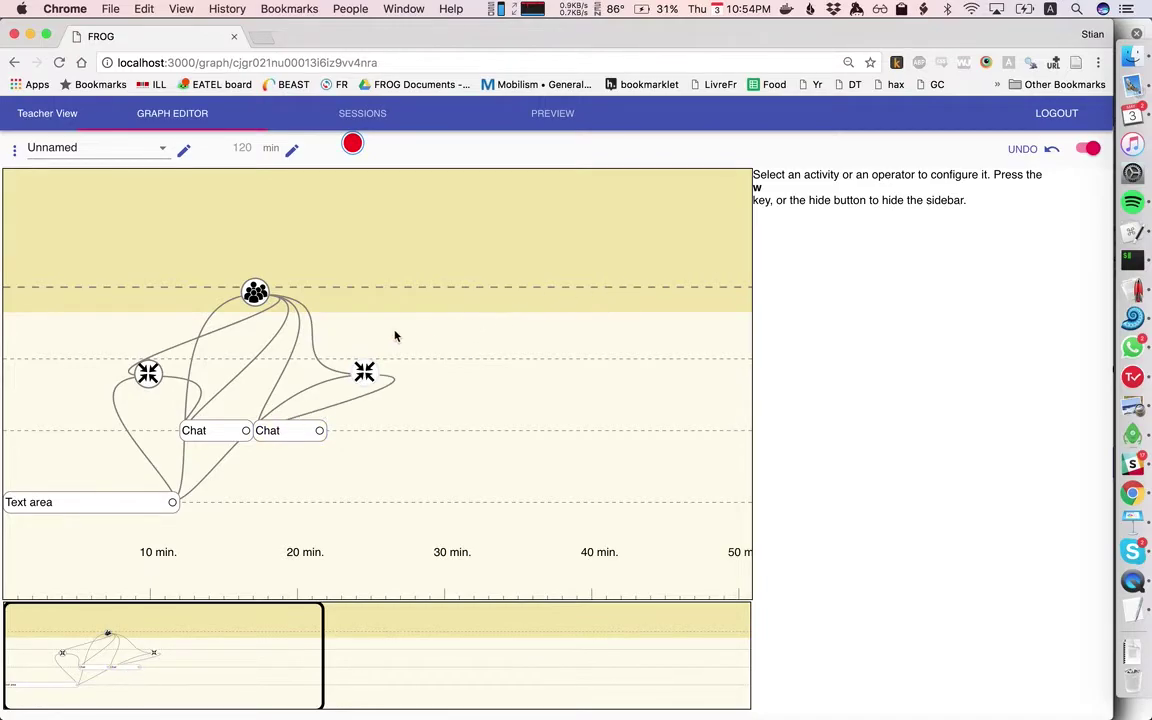
click(365, 373)
click(768, 241)
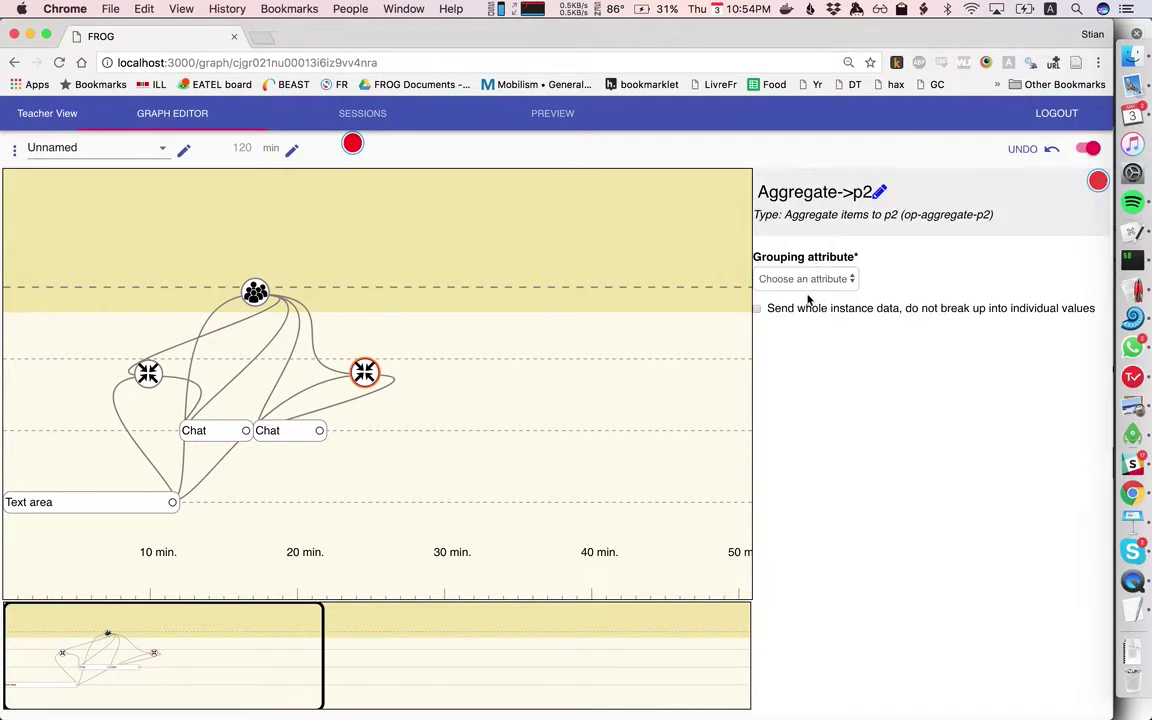
click(812, 278)
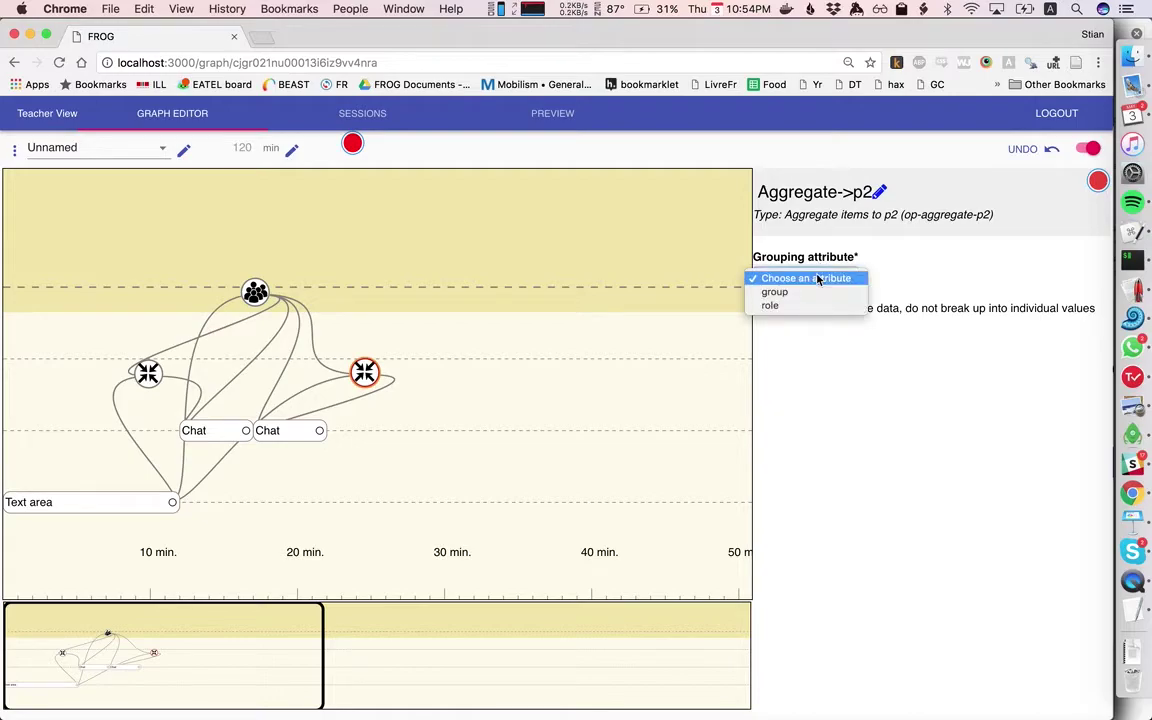
click(818, 293)
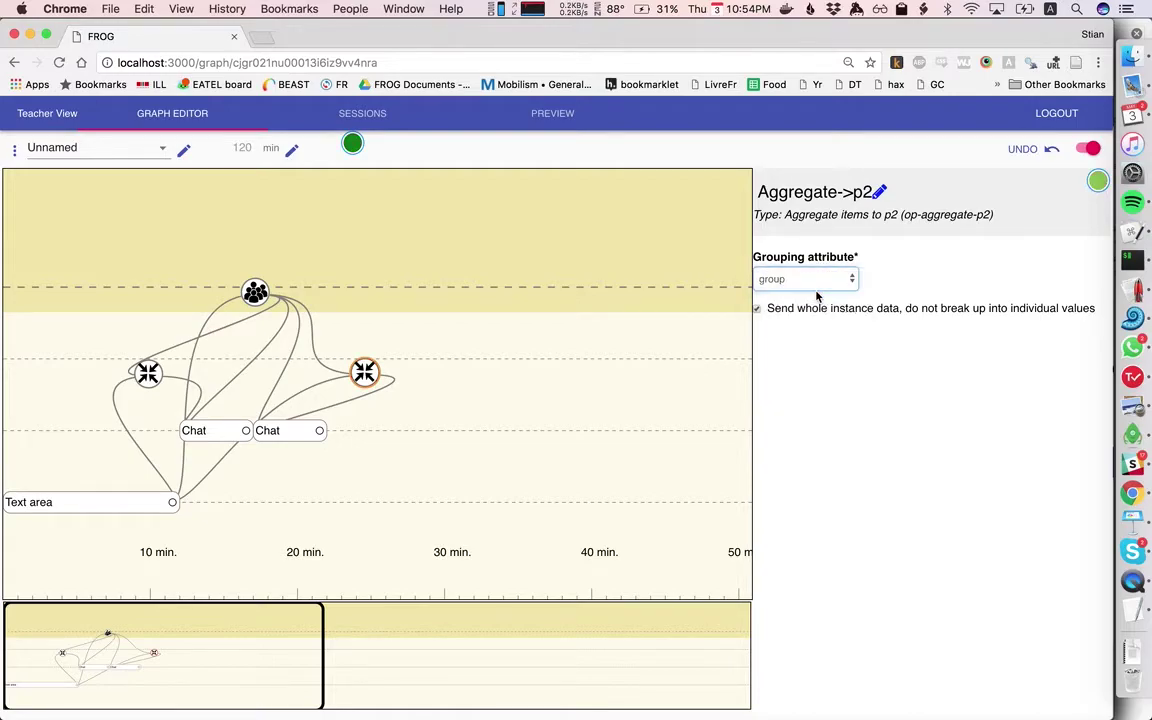
click(296, 430)
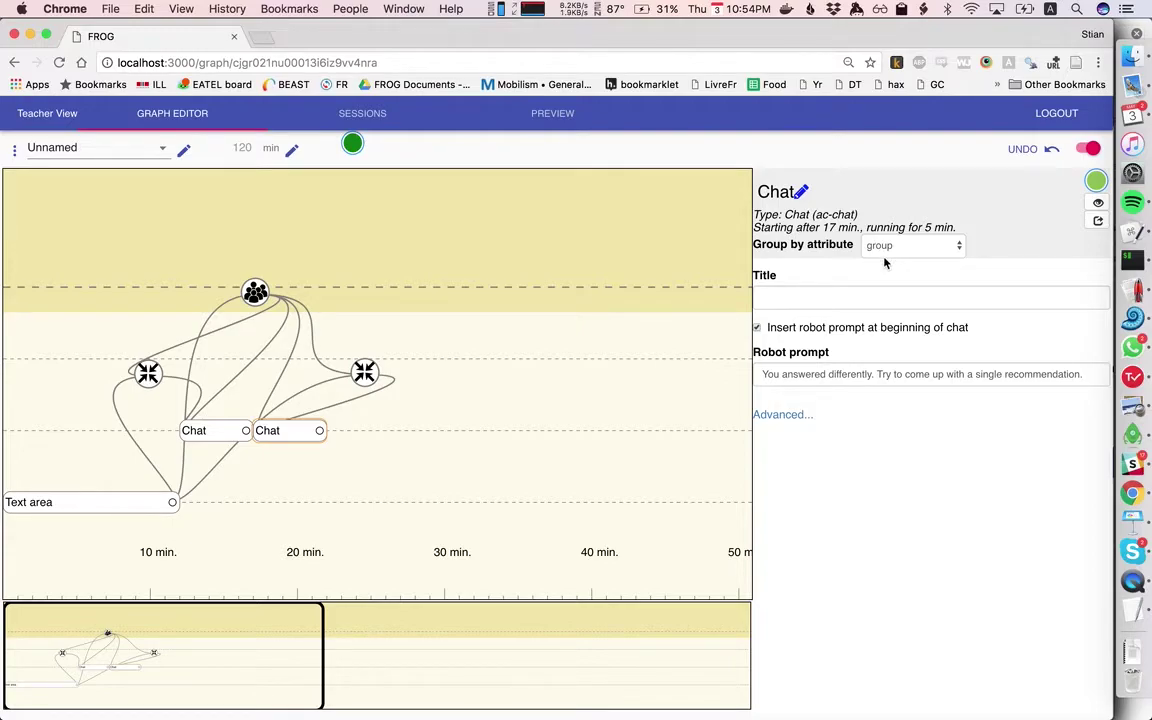
click(375, 270)
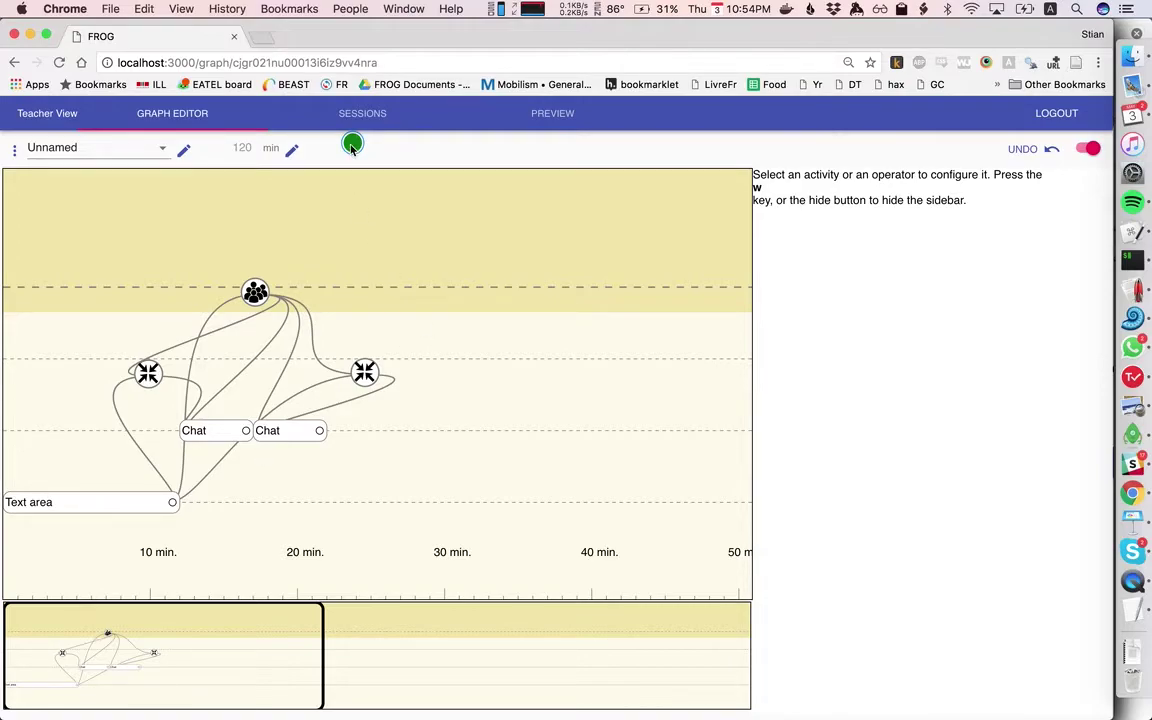
- Create a session from the 'Jigsaw with external' graph and check the four student windows
click(368, 118)
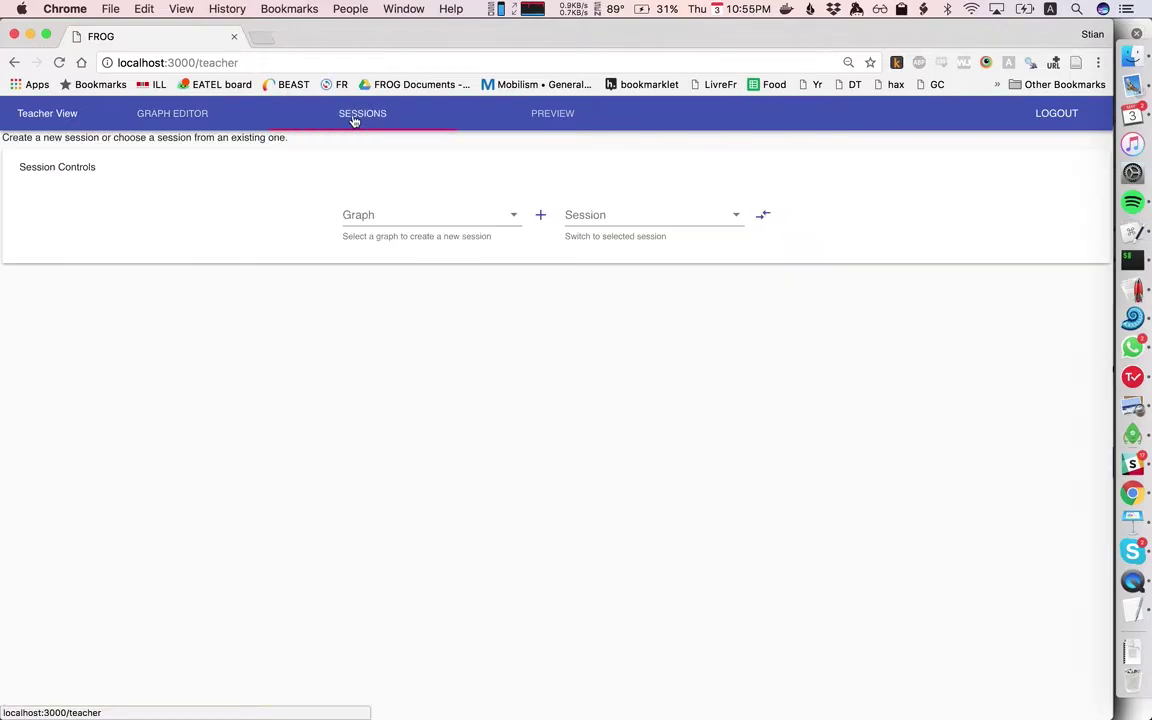
click(430, 216)
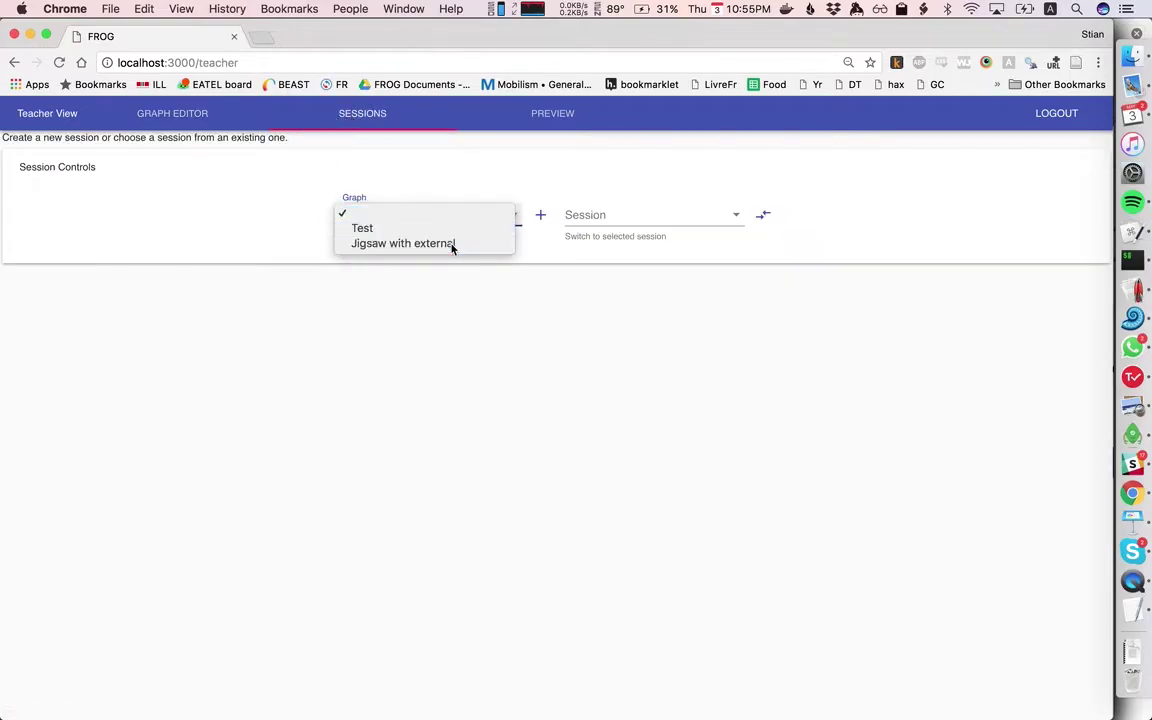
click(449, 243)
click(542, 225)
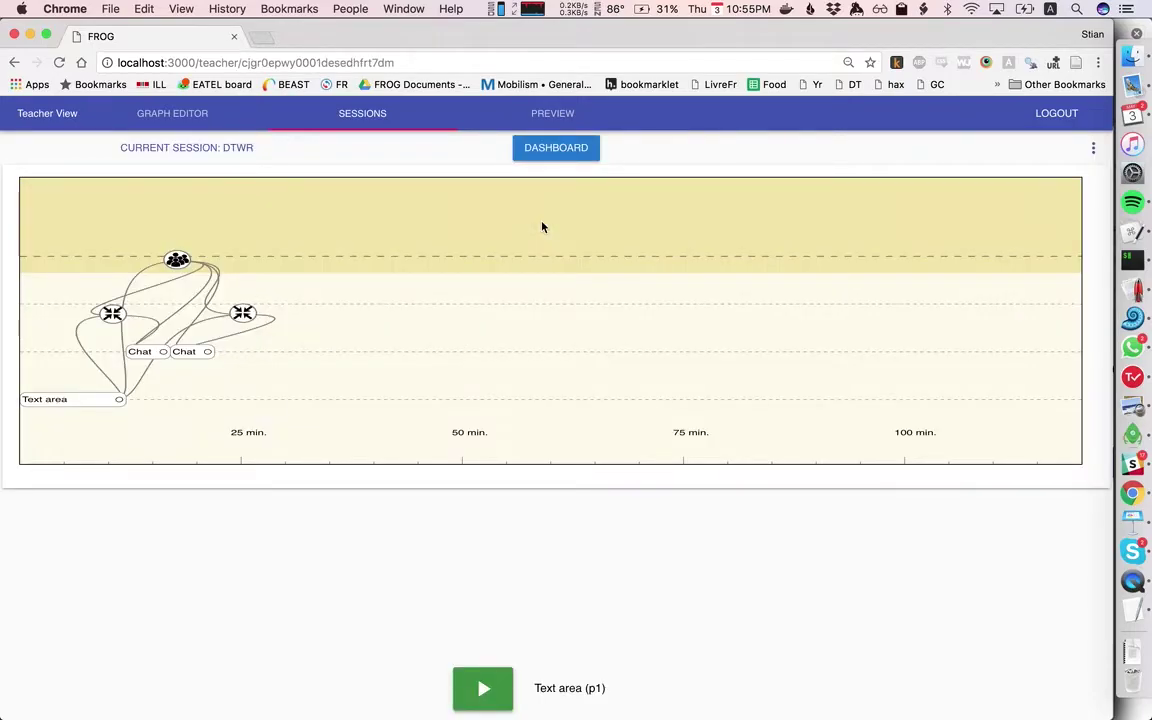
key(ctrl+Right)
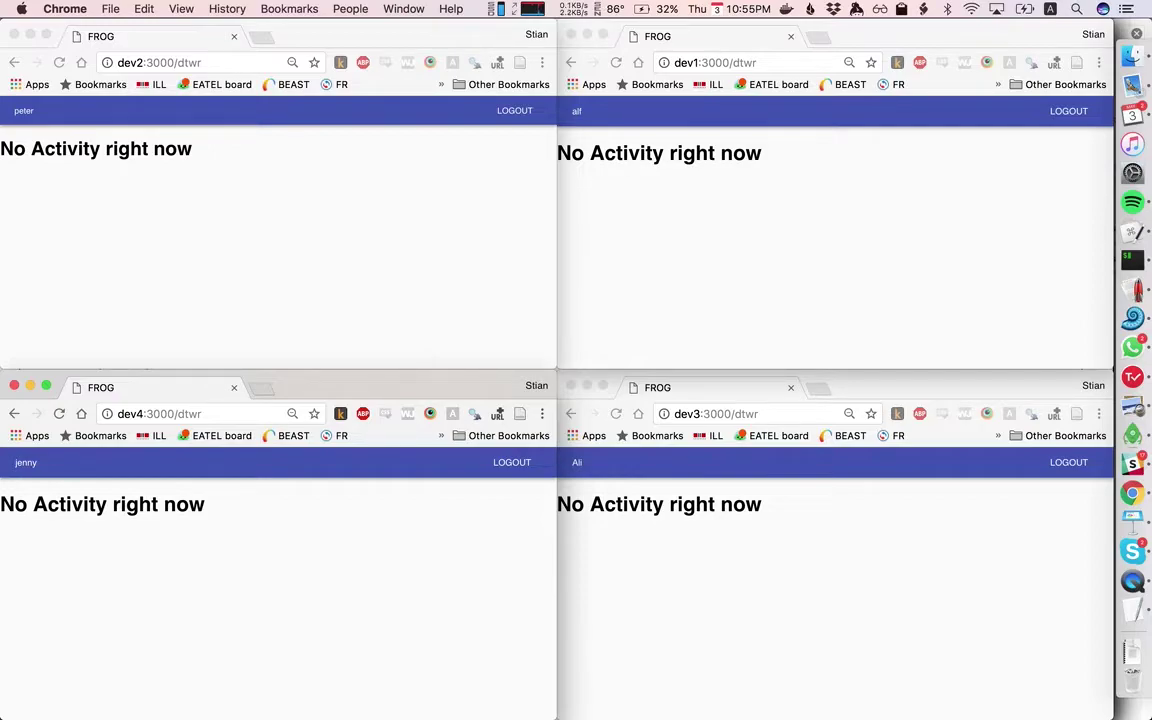
key(super+grave)
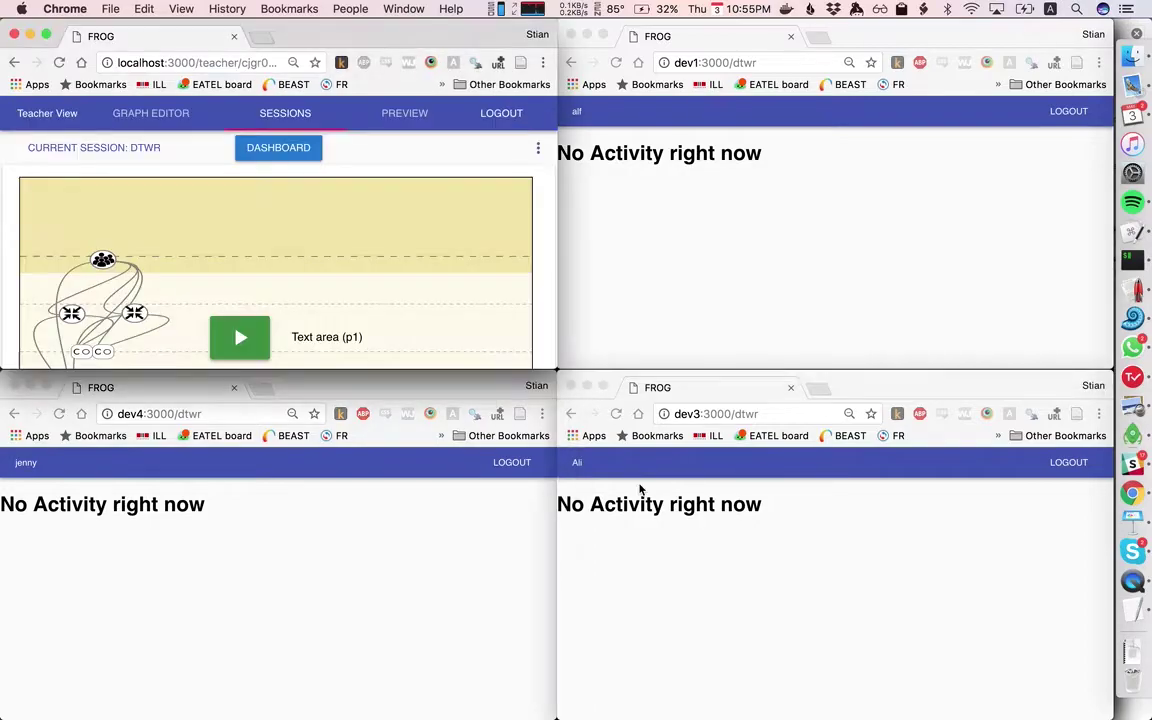
- Start the first activity and enter dev2's answer 'the university should invest in solar cell panels'
click(241, 336)
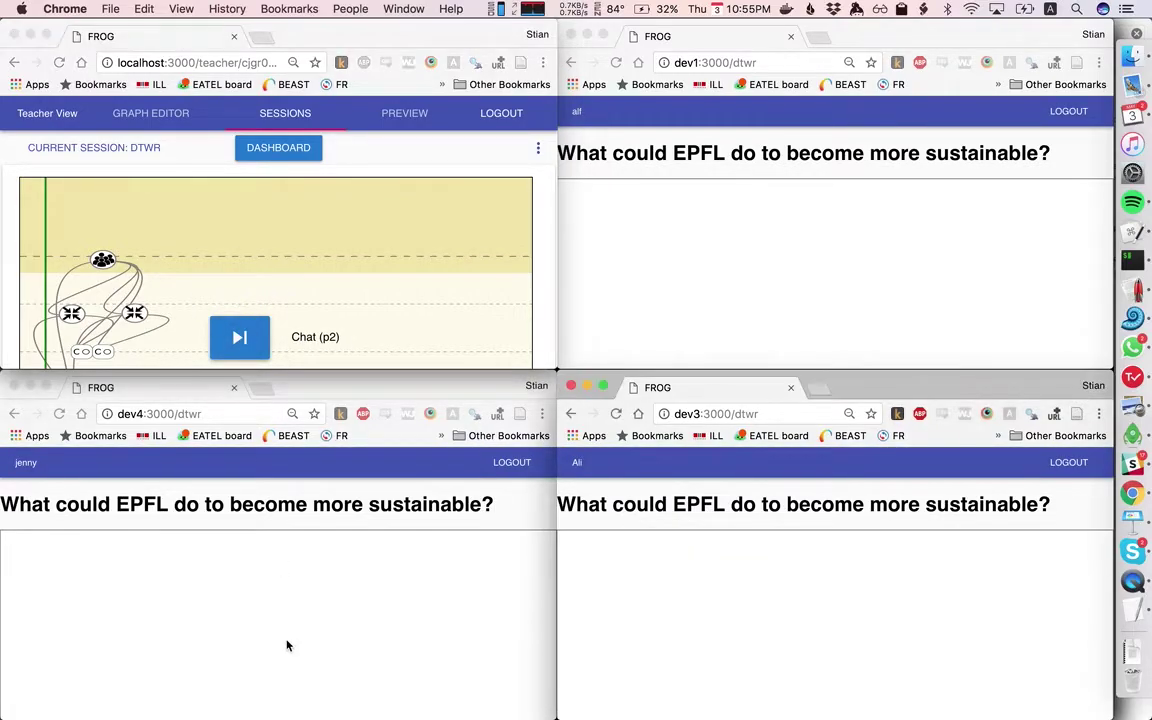
key(super+grave)
key(super+grave)
click(264, 214)
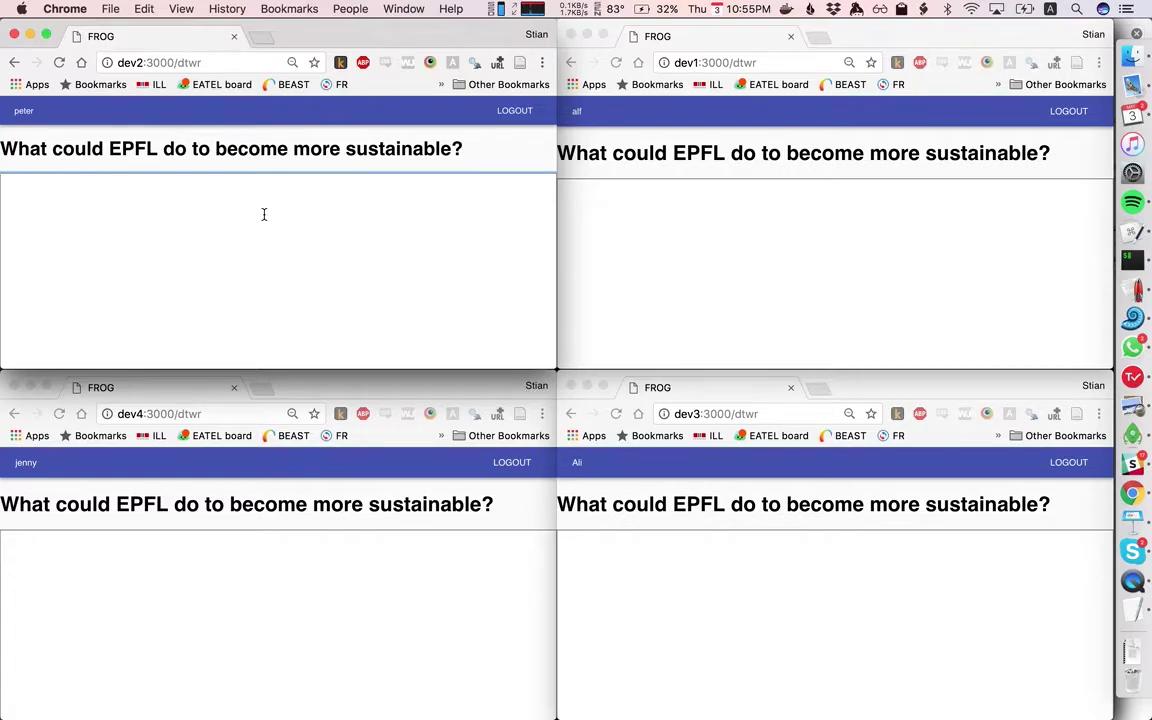
text(the university s)
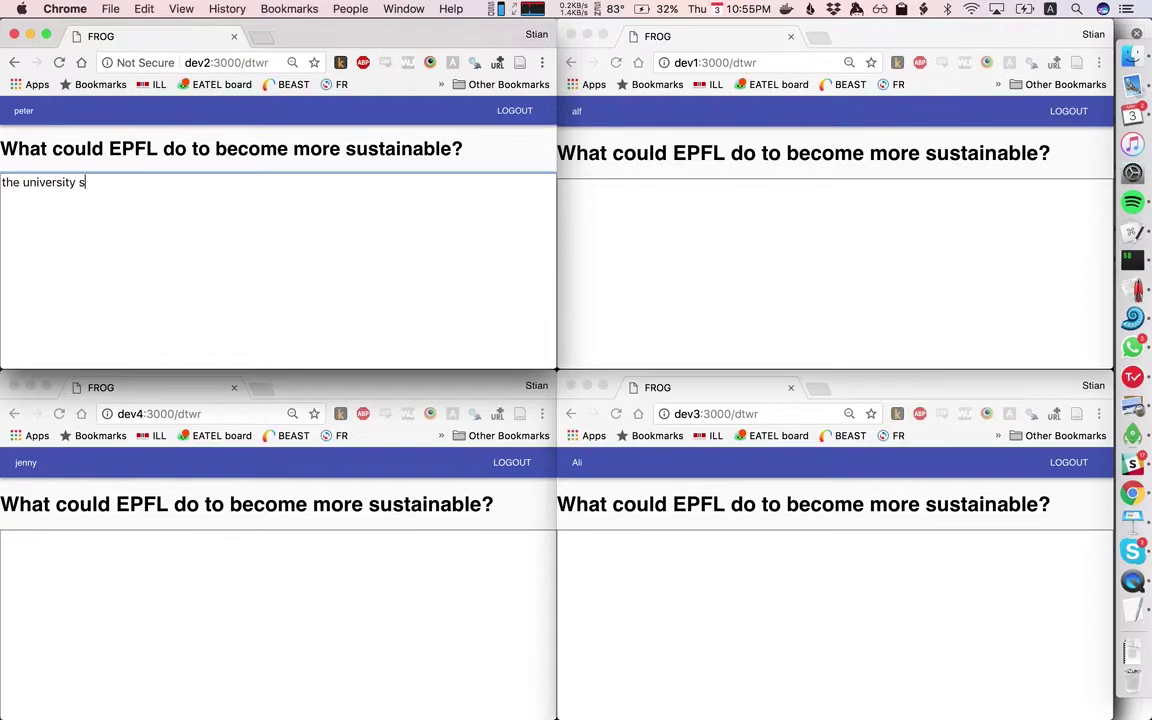
text(hould invest in solar cell panels)
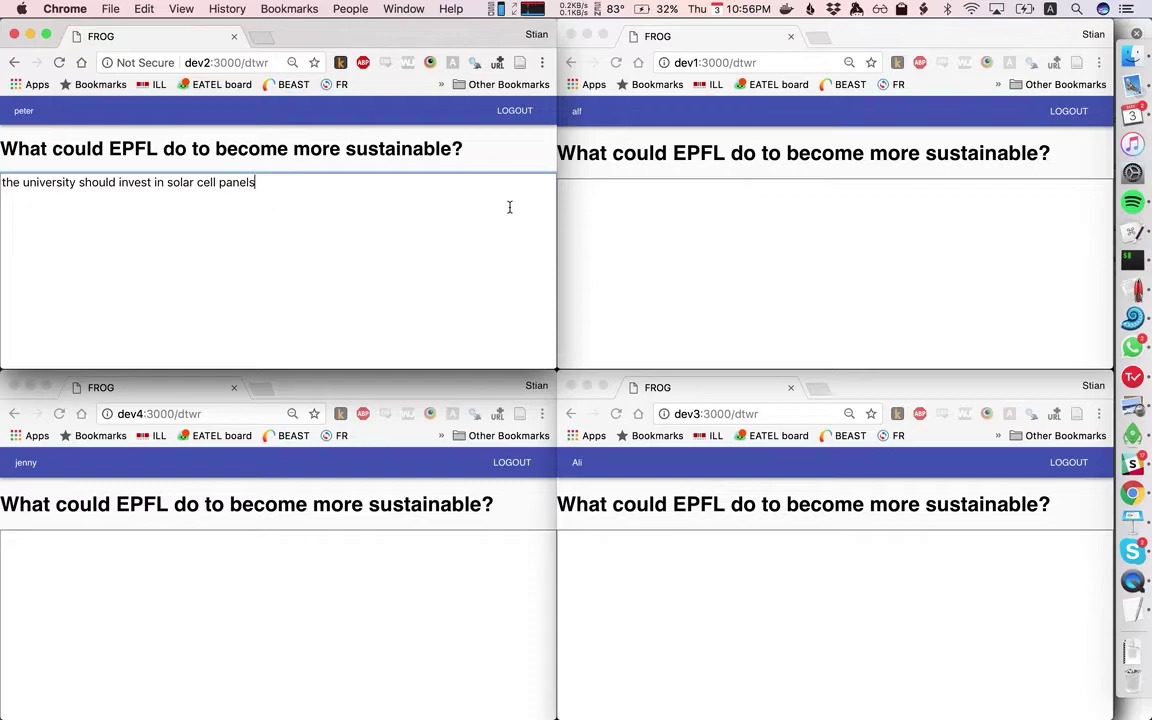
- Enter dev1's answer 'the school should reduce it's electricity consumption'
click(622, 207)
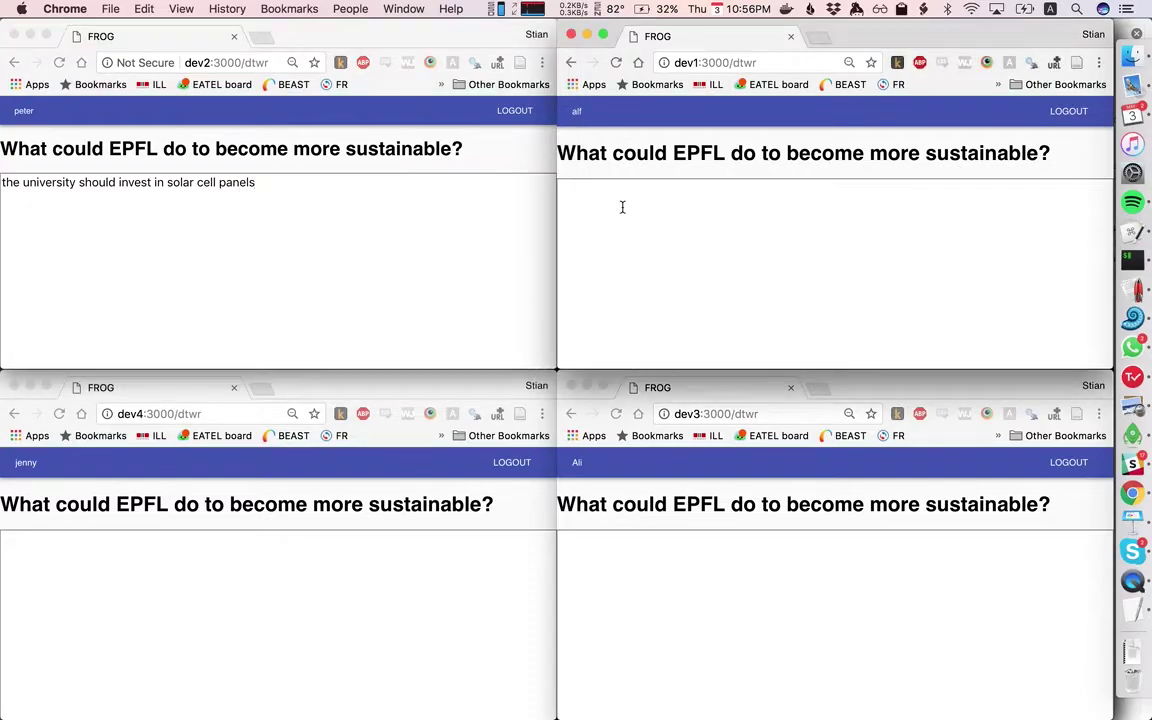
click(622, 207)
text(the school)
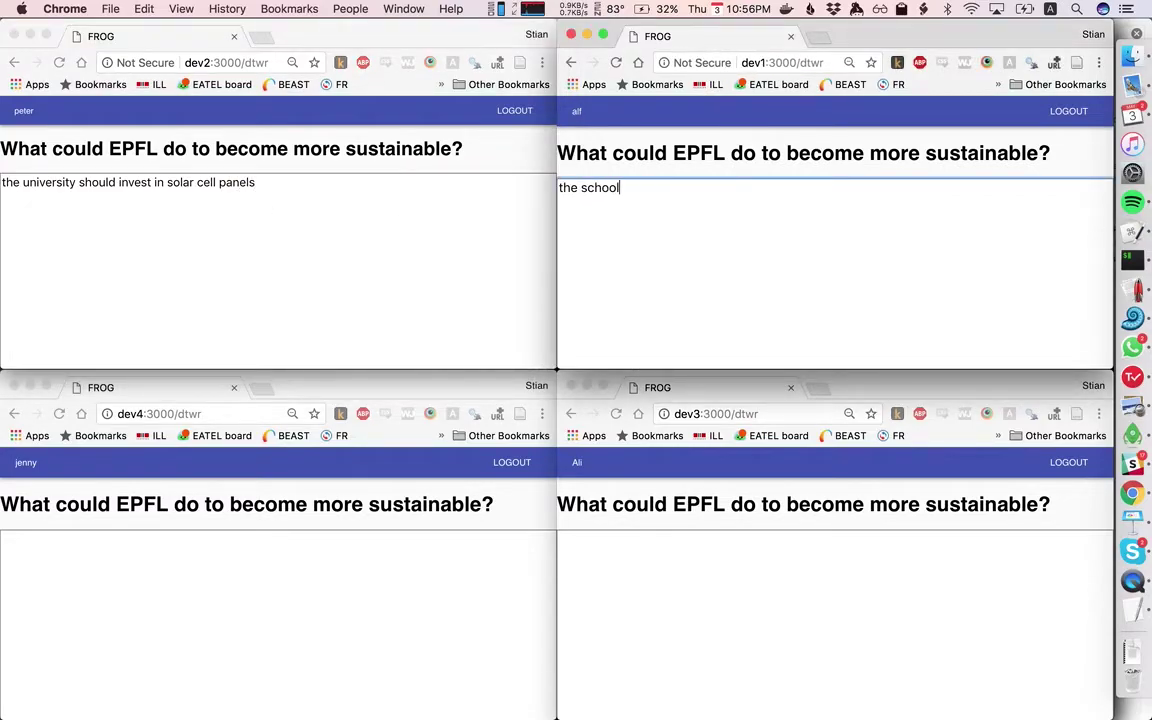
text( should reduce it's e)
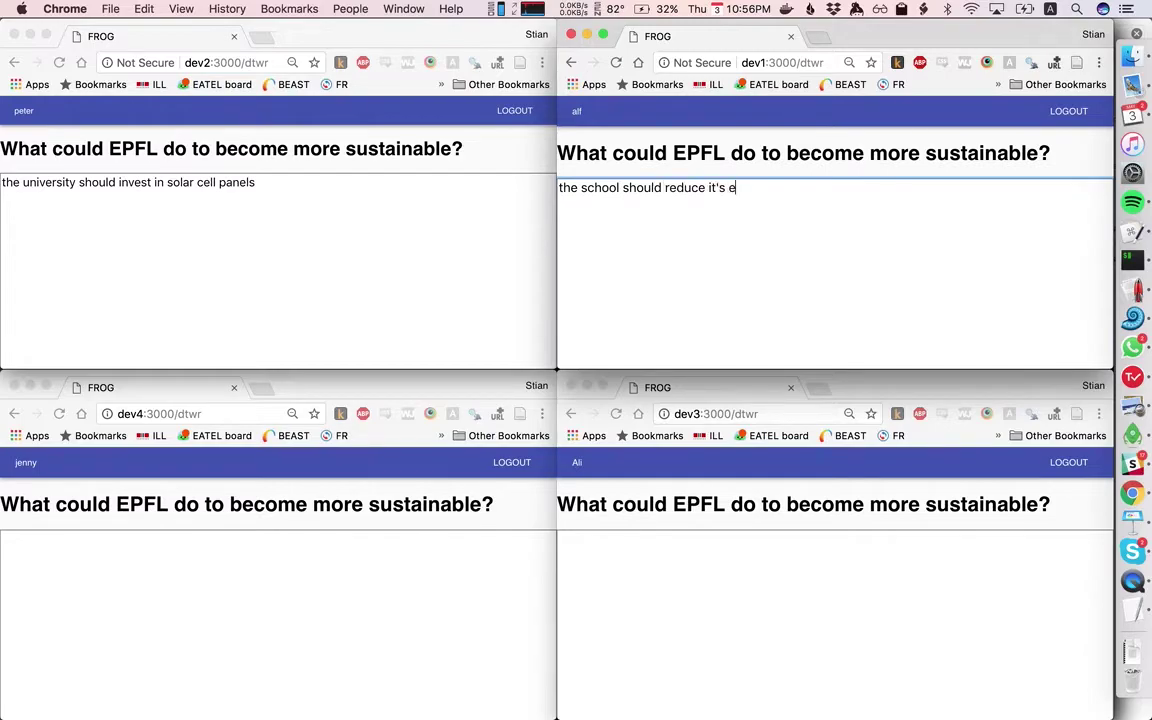
text(lectricity consumption)
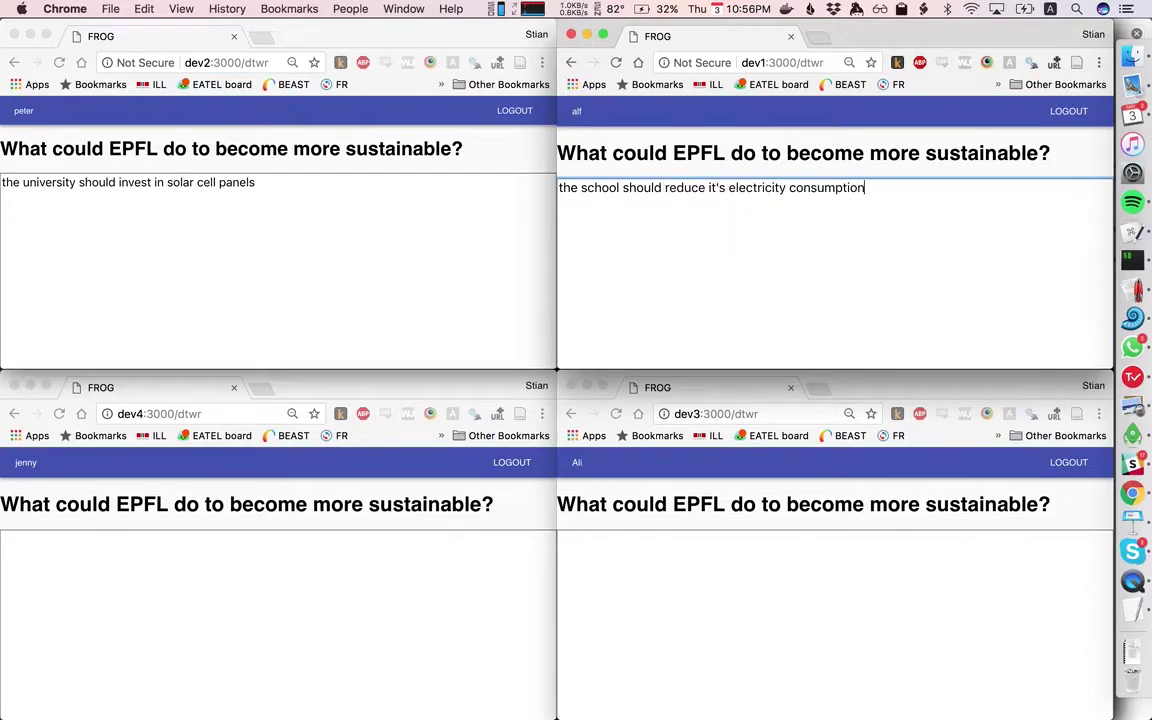
click(285, 612)
- Answer 'we should all walk more' as dev4 and 'we should use our bicycles more' as dev3, then return to the teacher view
click(284, 608)
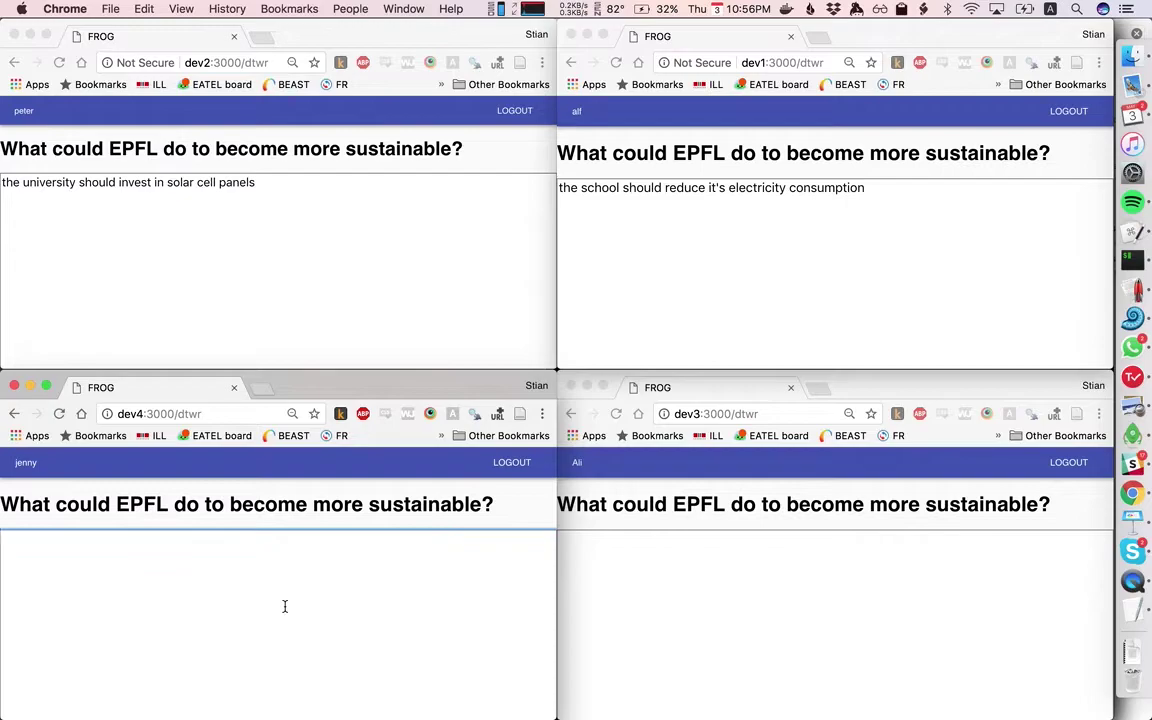
text(w)
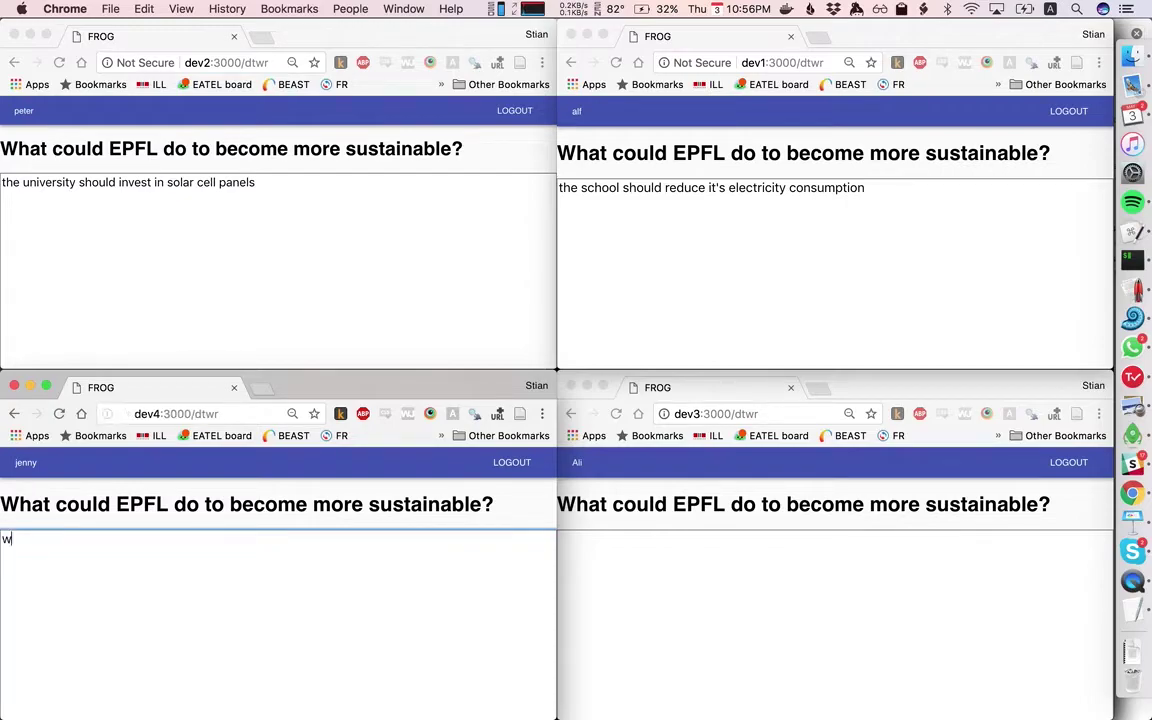
text(e should all walk more)
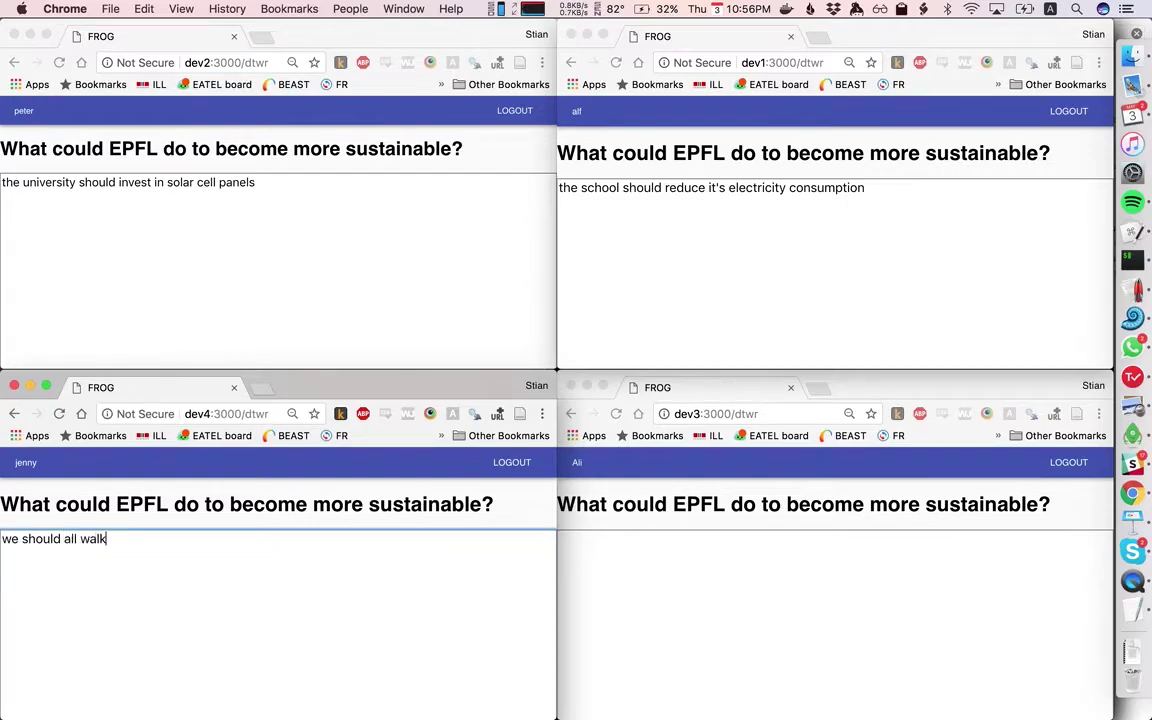
click(629, 627)
click(629, 627)
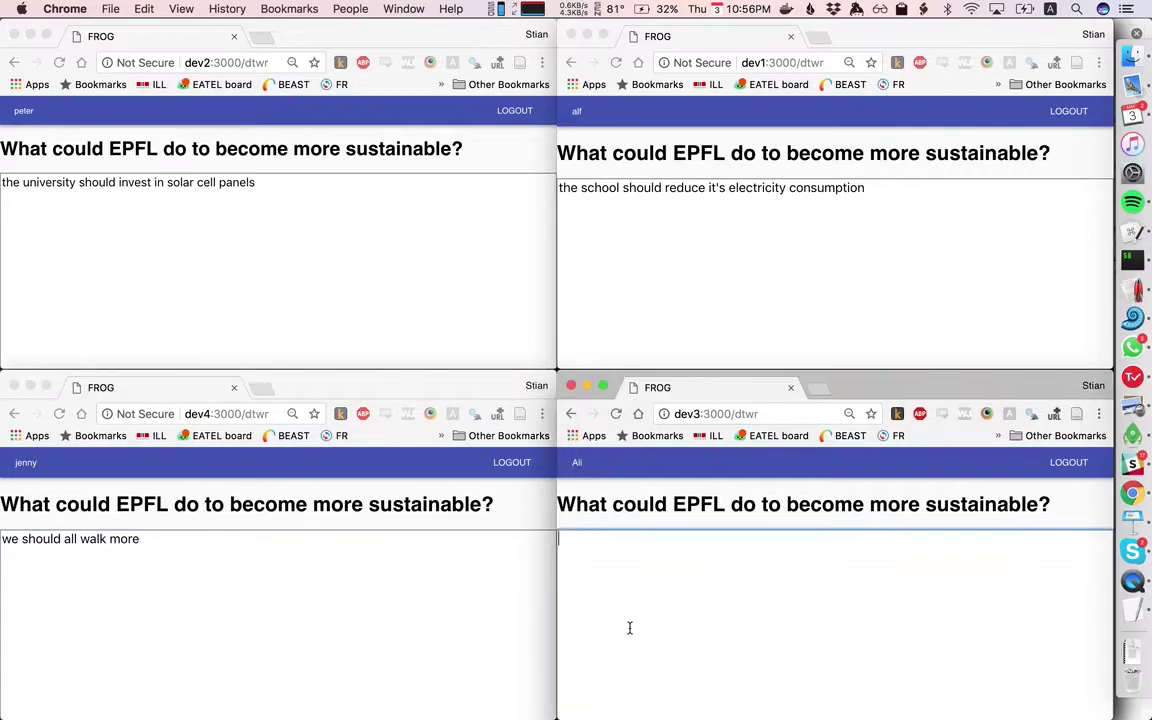
text(we should )
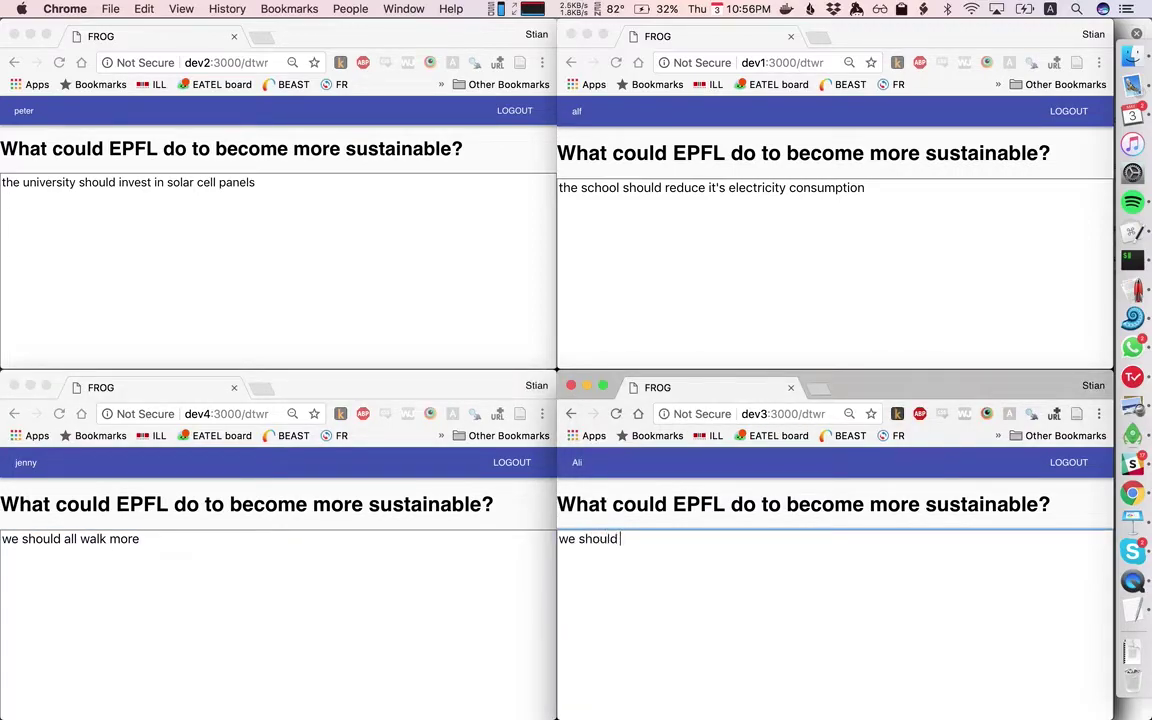
text(use our bicycles more)
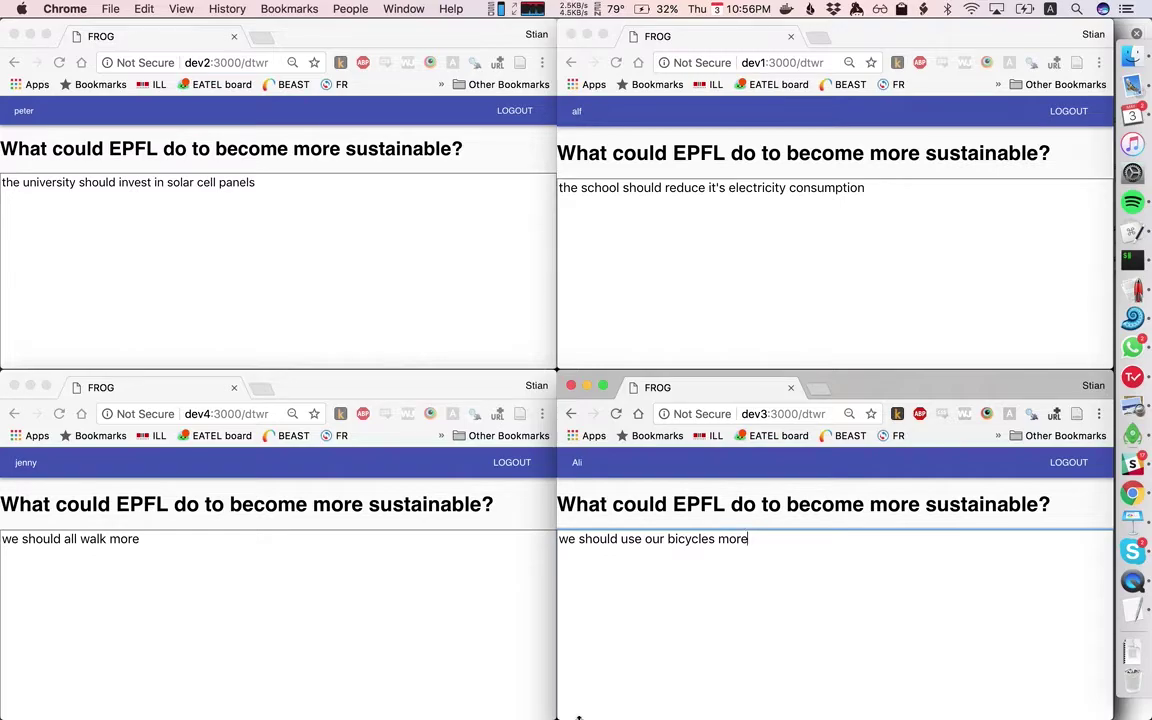
key(super+grave)
key(super+grave)
key(super+grave)
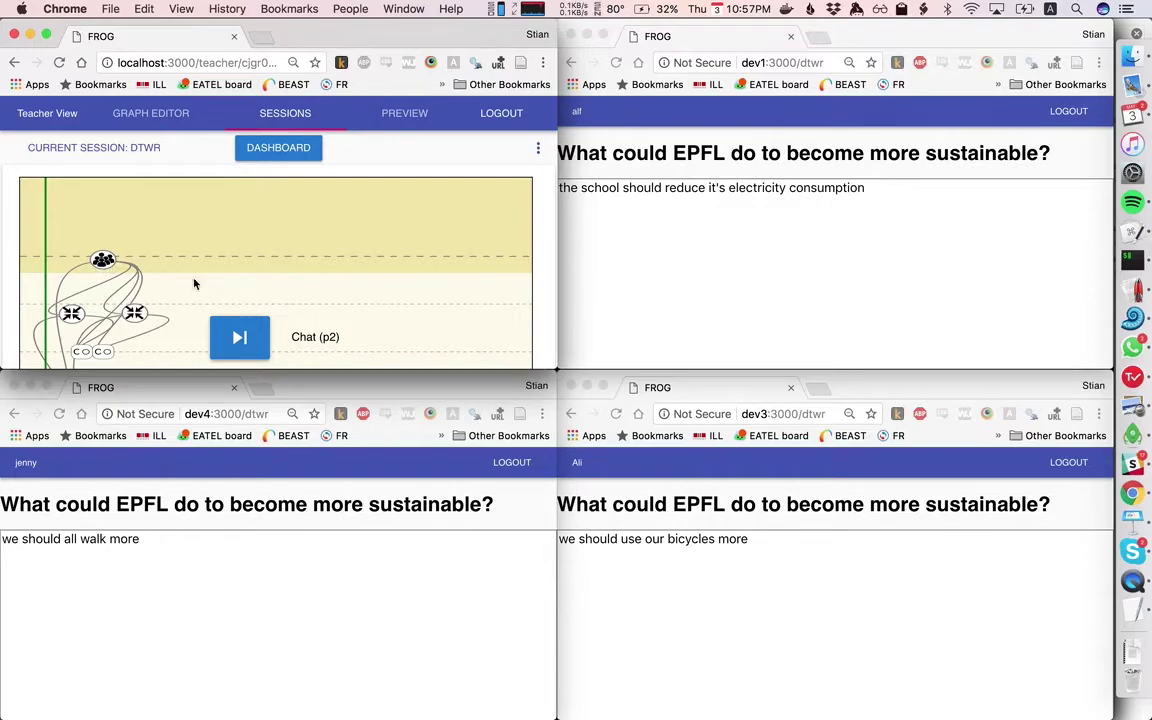
- Advance the session to the next activity and review the dev2 student's new chat
click(240, 339)
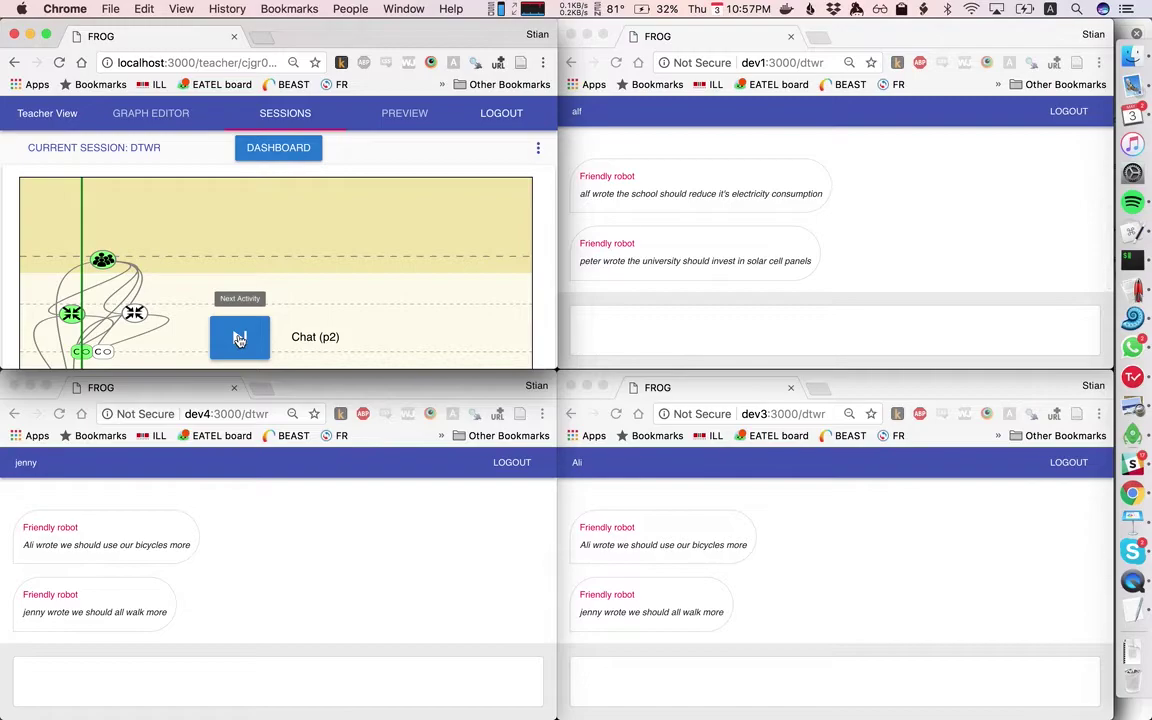
key(super+grave)
scroll(311, 252, up, 2)
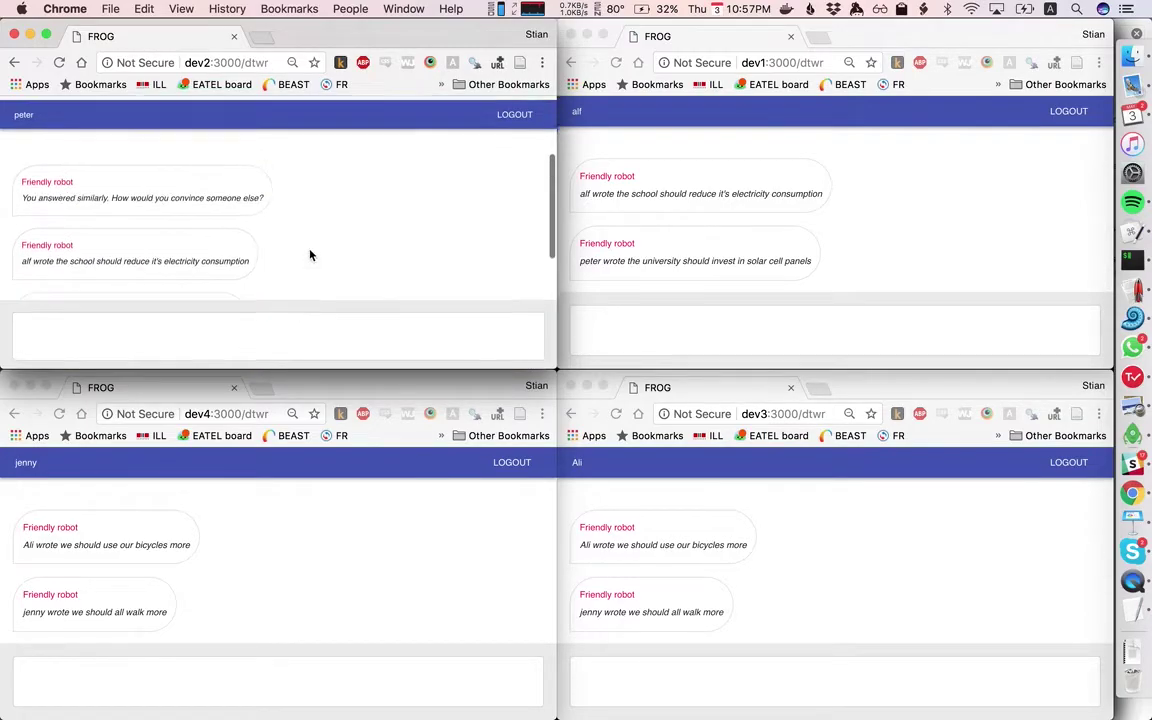
scroll(615, 285, up, 2)
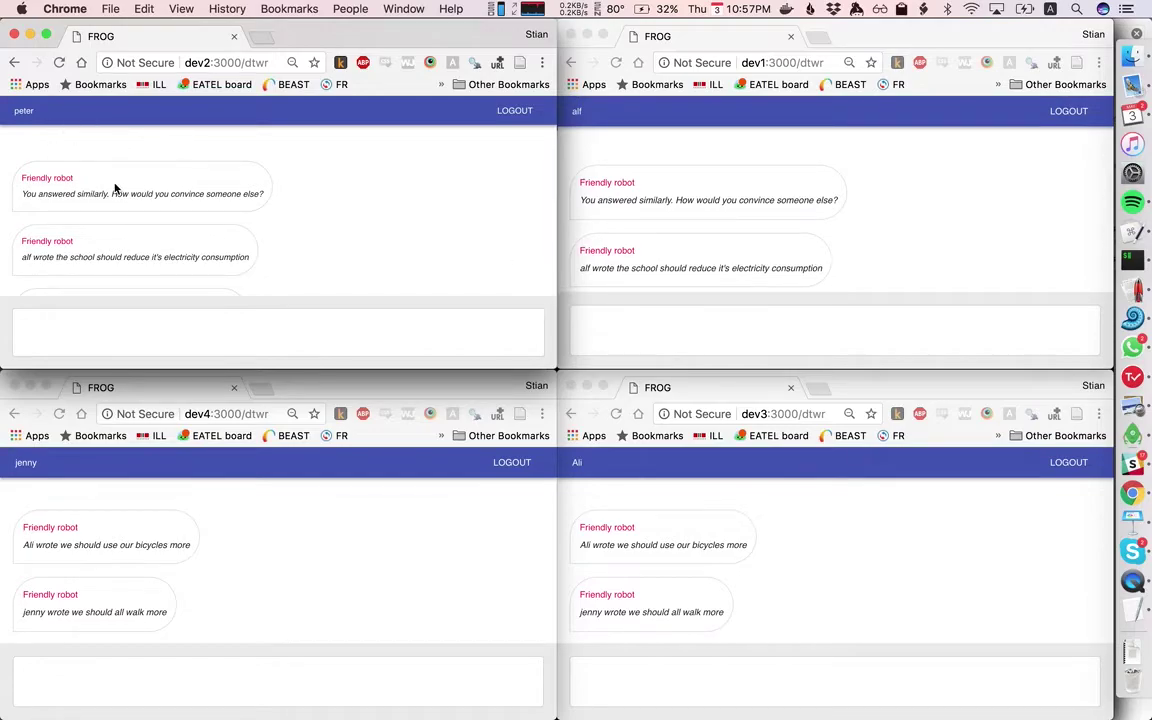
scroll(122, 188, down, 2)
scroll(123, 192, up, 2)
scroll(279, 203, down, 2)
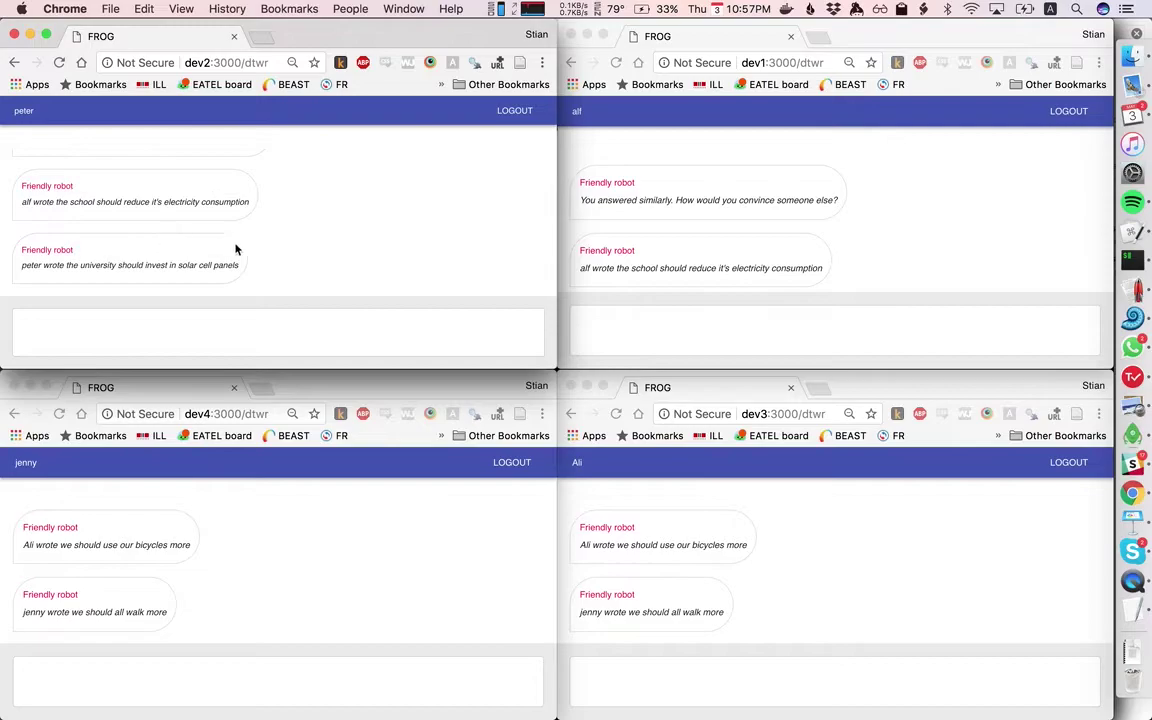
- Post 'And we can chat' as dev2 and 'and discuss' as dev1, then return to the teacher view
click(390, 335)
text(And)
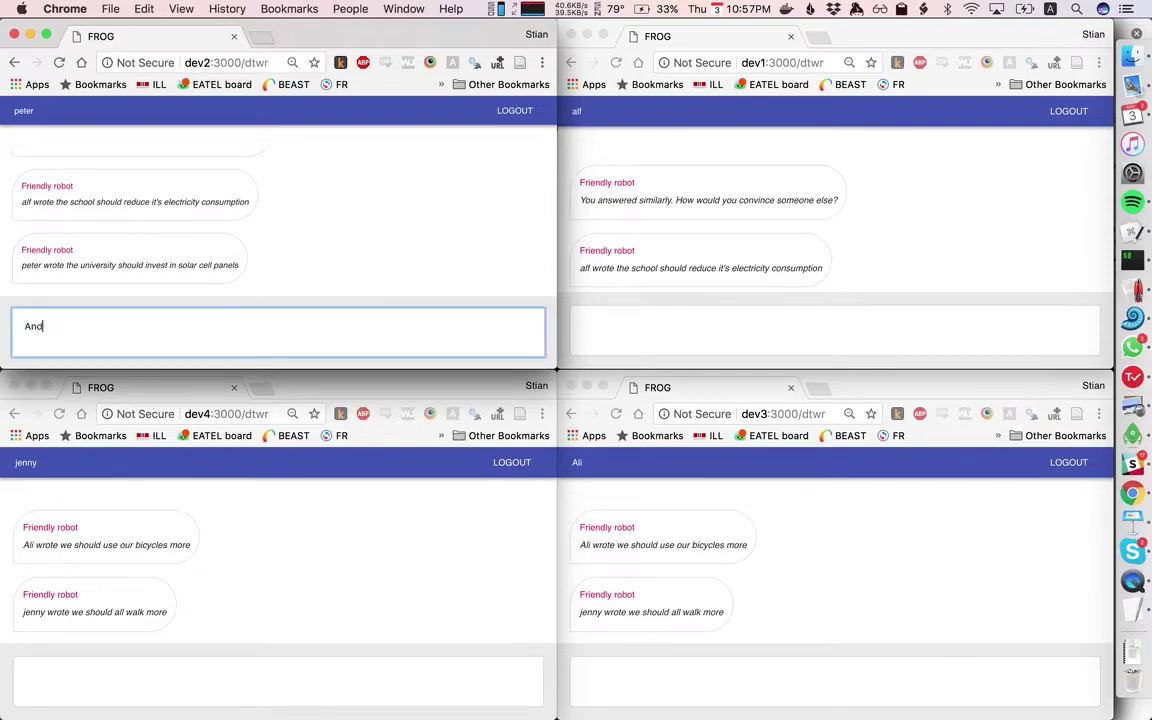
text( we can chat)
key(Return)
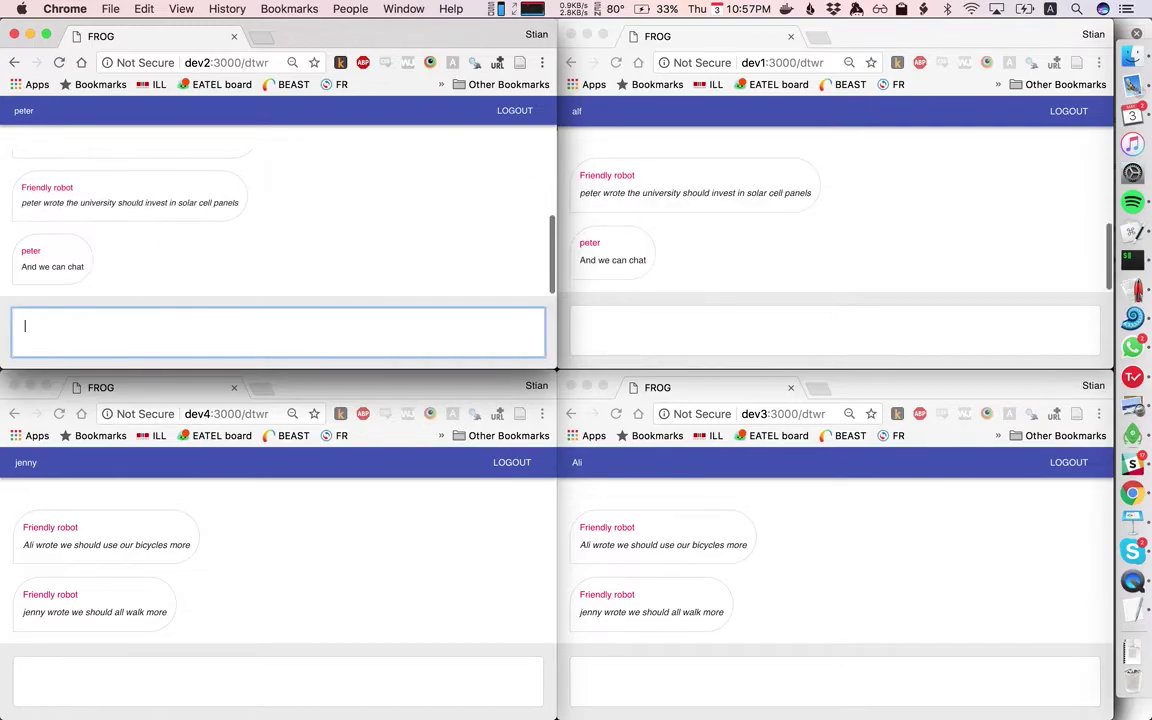
click(618, 339)
text(and discuss)
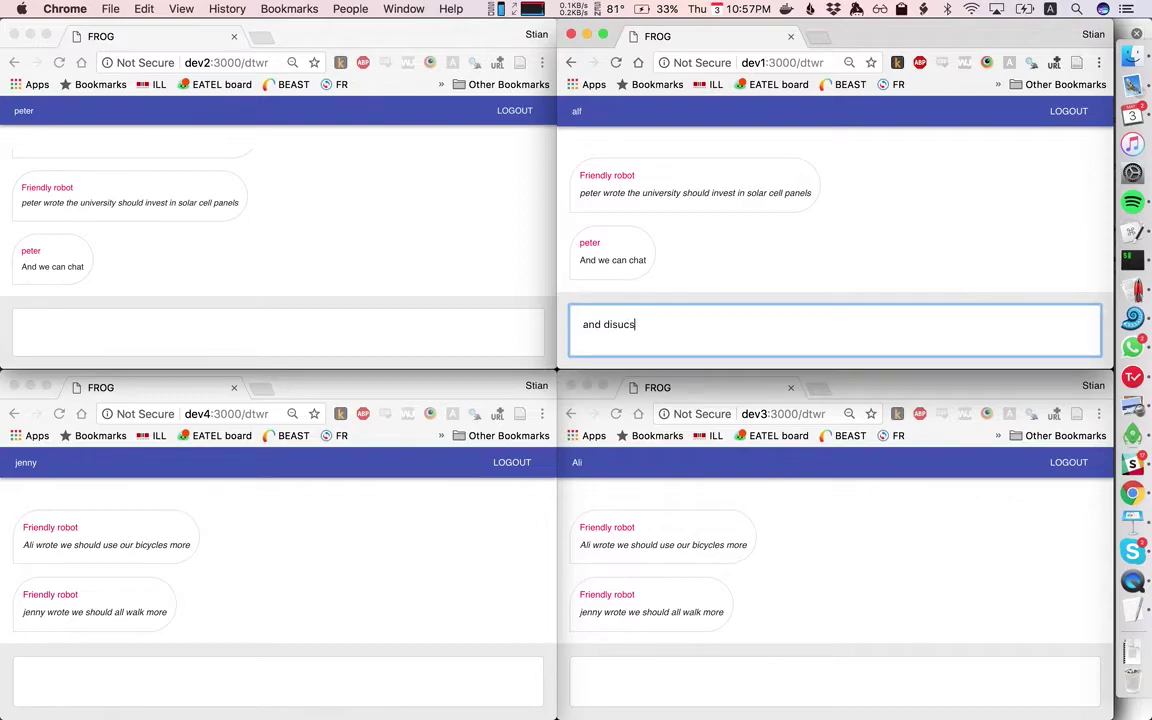
key(Return)
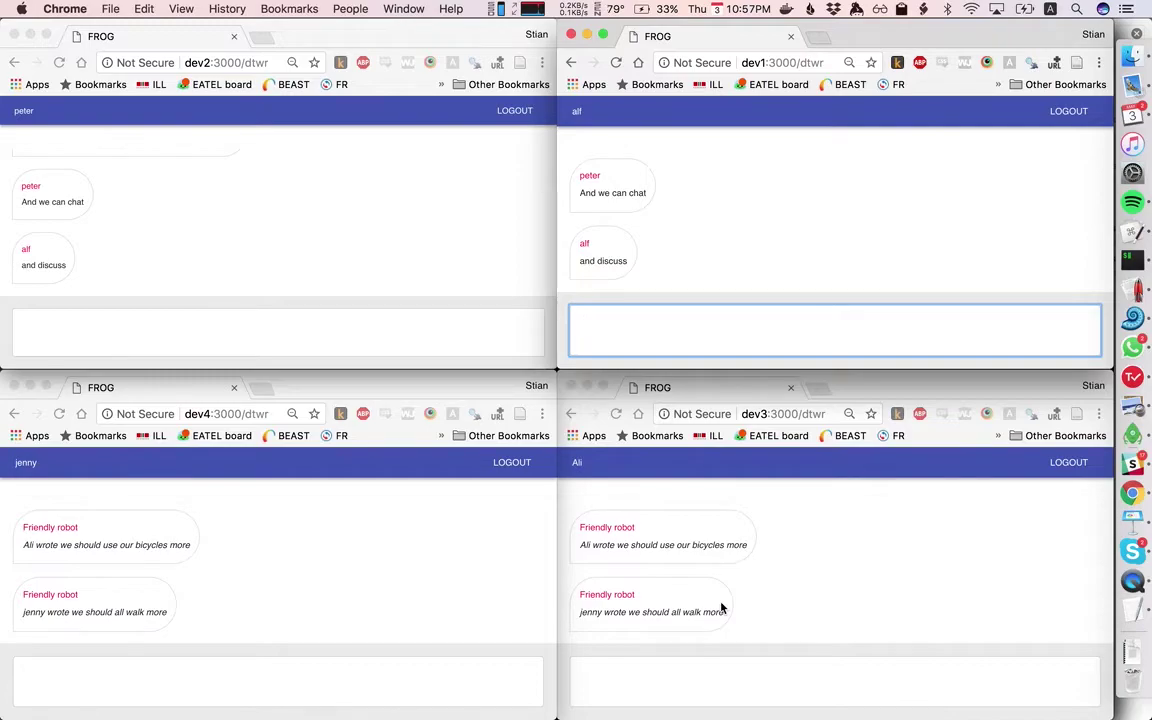
click(250, 298)
key(super+grave)
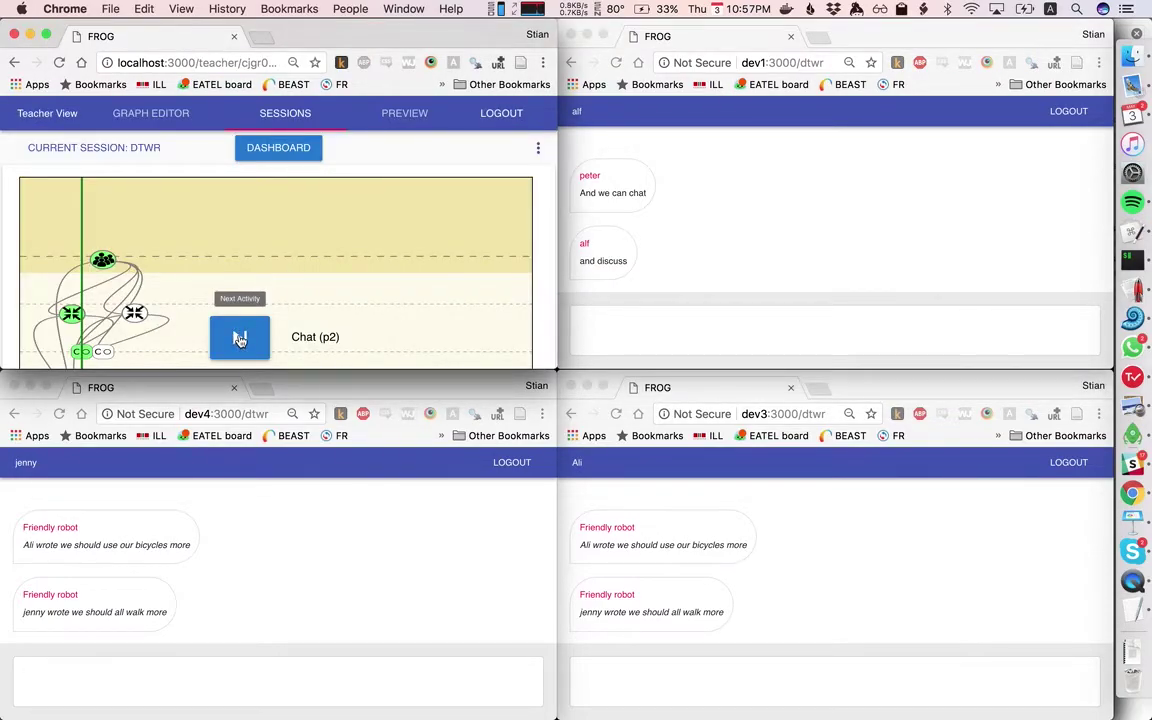
- Move the session on to the mixed-answer chats and check the dev2 student's chat window
click(240, 340)
key(super+grave)
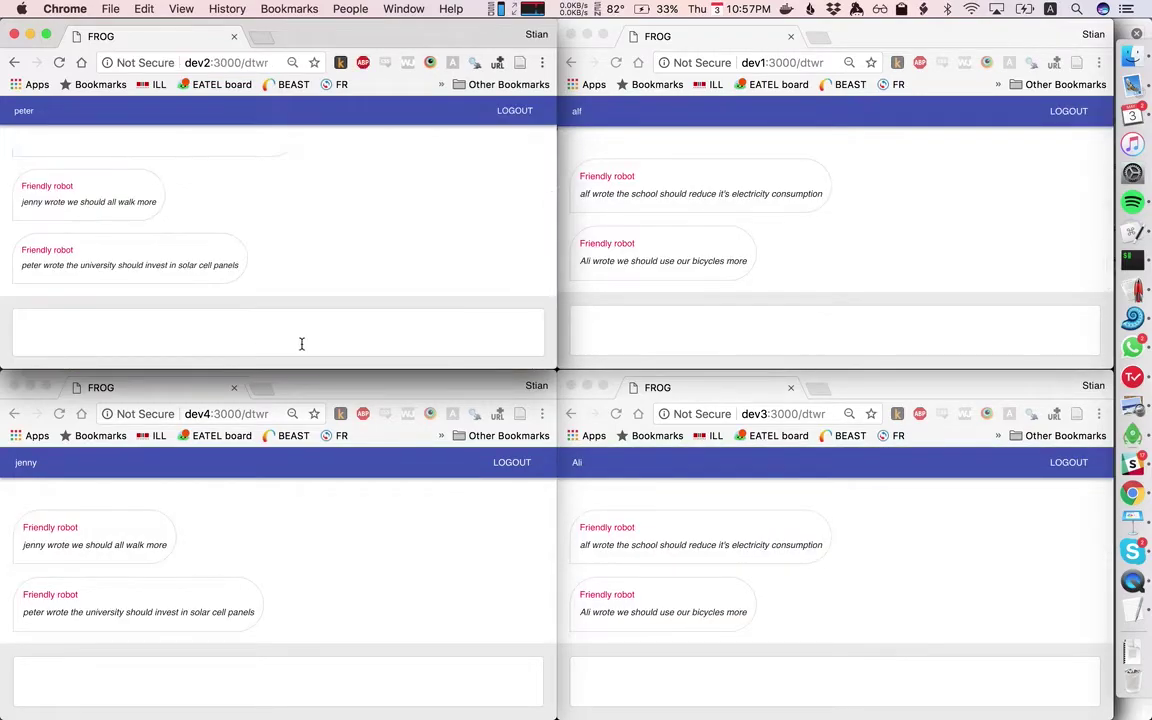
scroll(260, 280, up, 3)
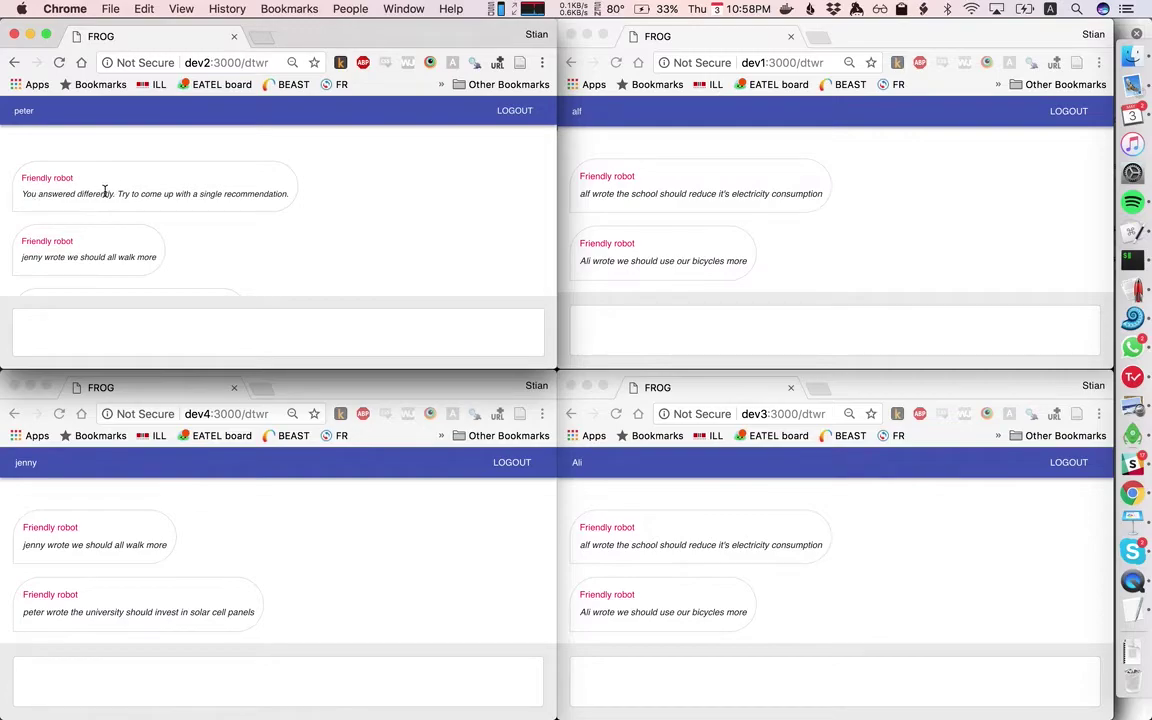
scroll(150, 200, down, 2)
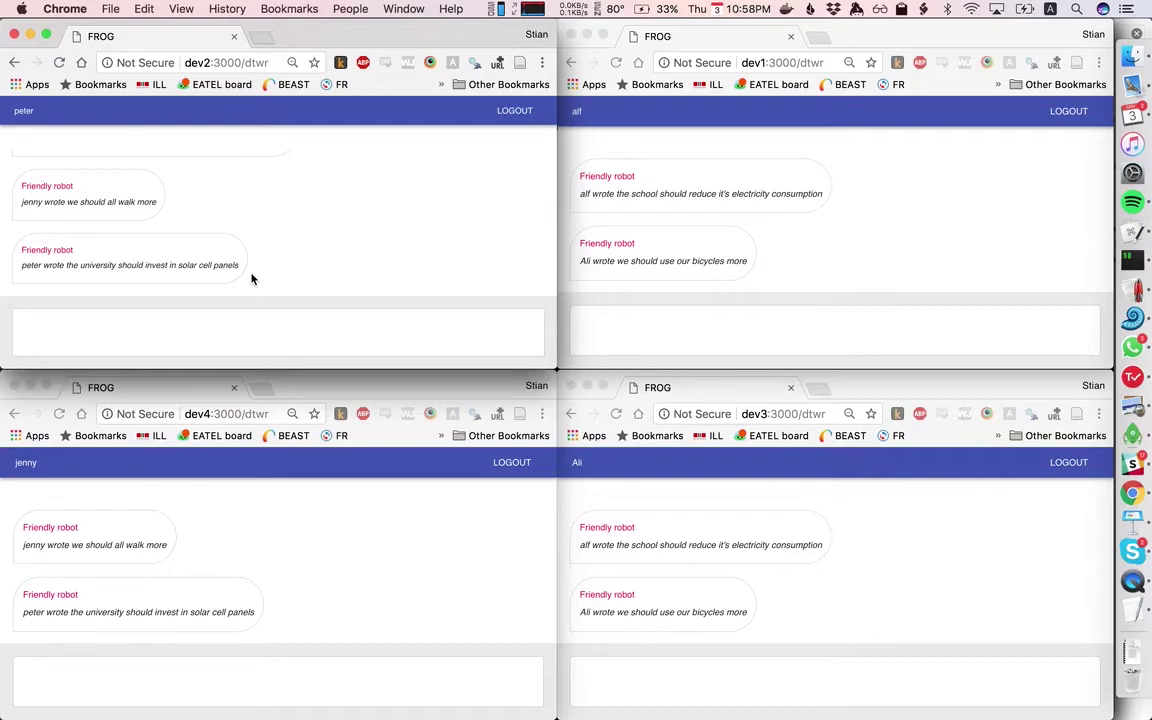
- Bring iTerm2 forward to show index.py and the operator's logged run call
key(super+Tab)
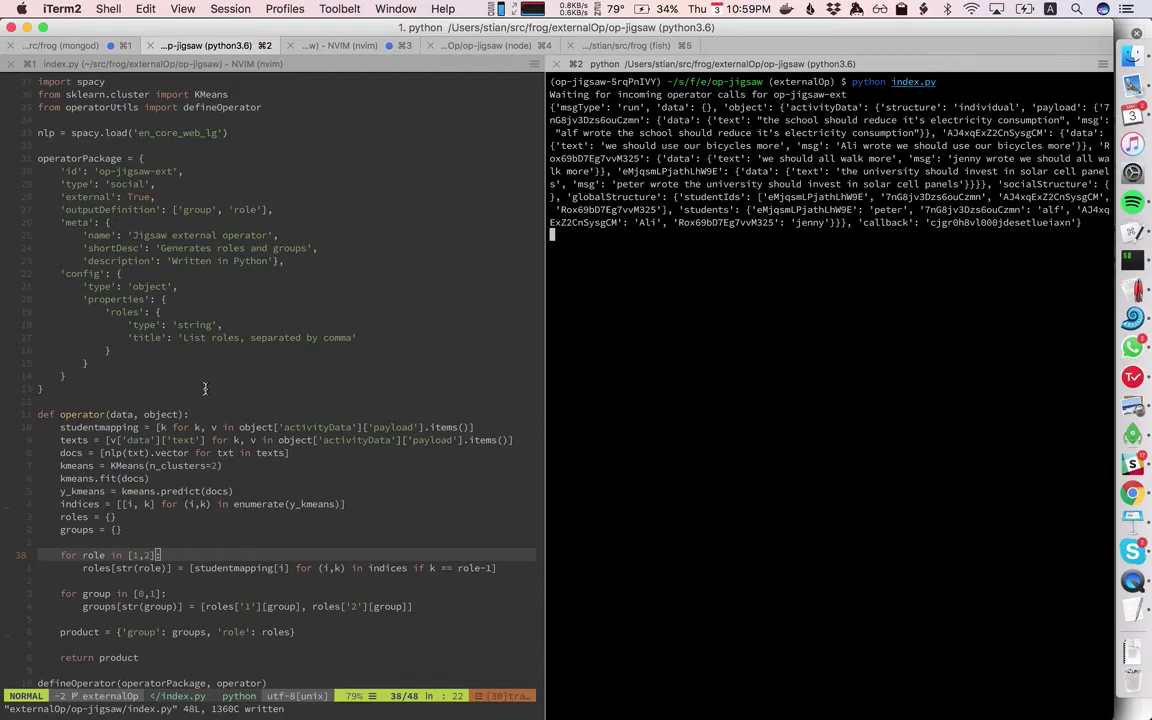
- Bring the DTWR teacher view forward and maximize it to full screen
key(super+Tab)
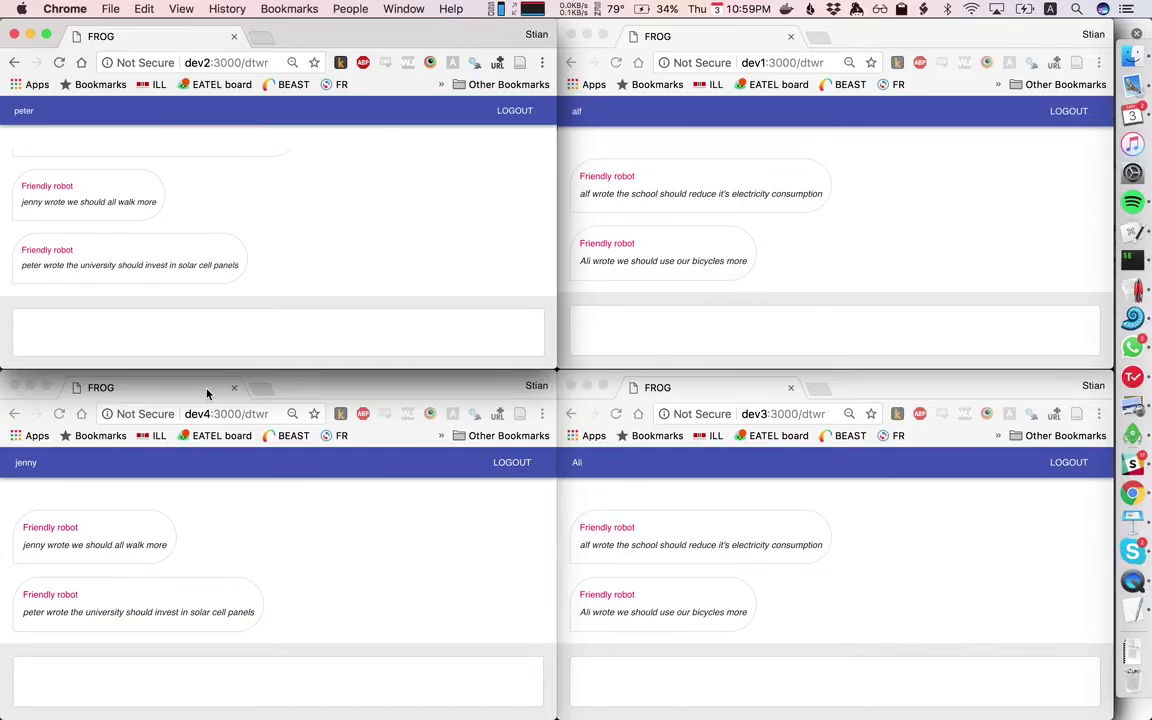
key(super+grave)
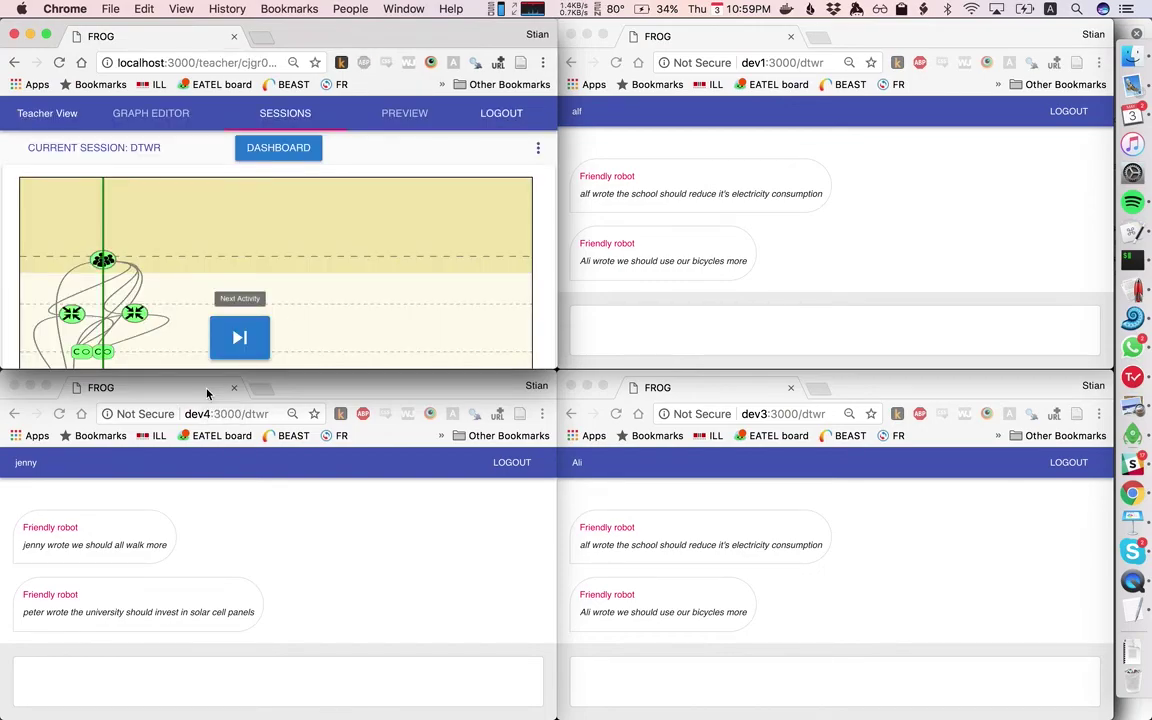
key(super+alt+f)
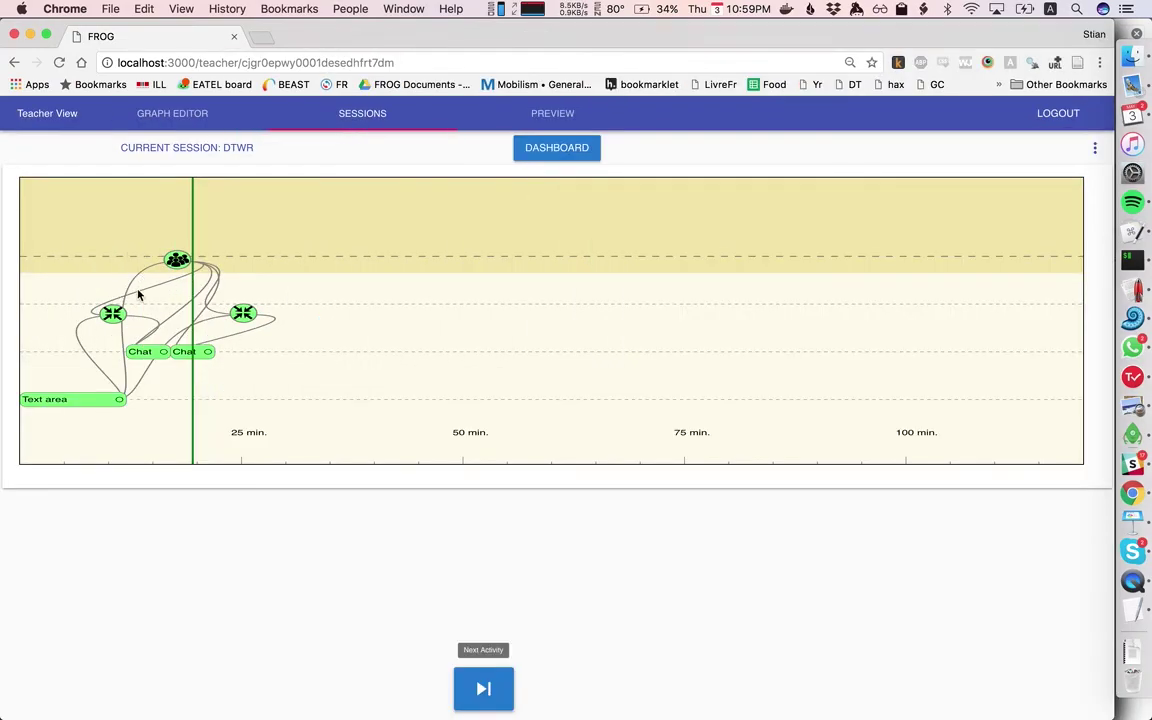